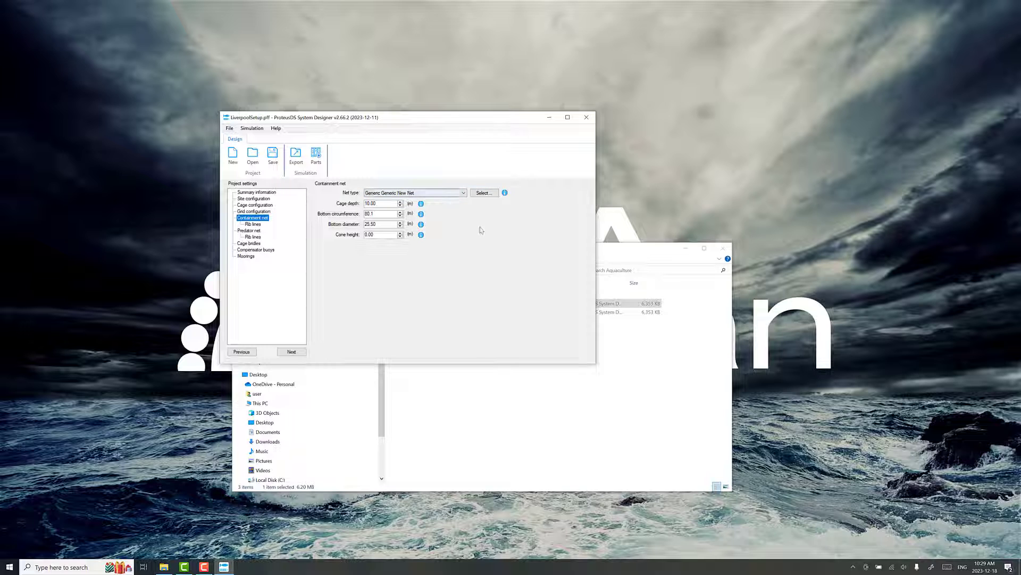
# - View the compensator buoys, then the moorings: 52mm Lankhorst rope, 36mm chain 30.00 m long
pyautogui.click(253, 250)
pyautogui.click(247, 256)
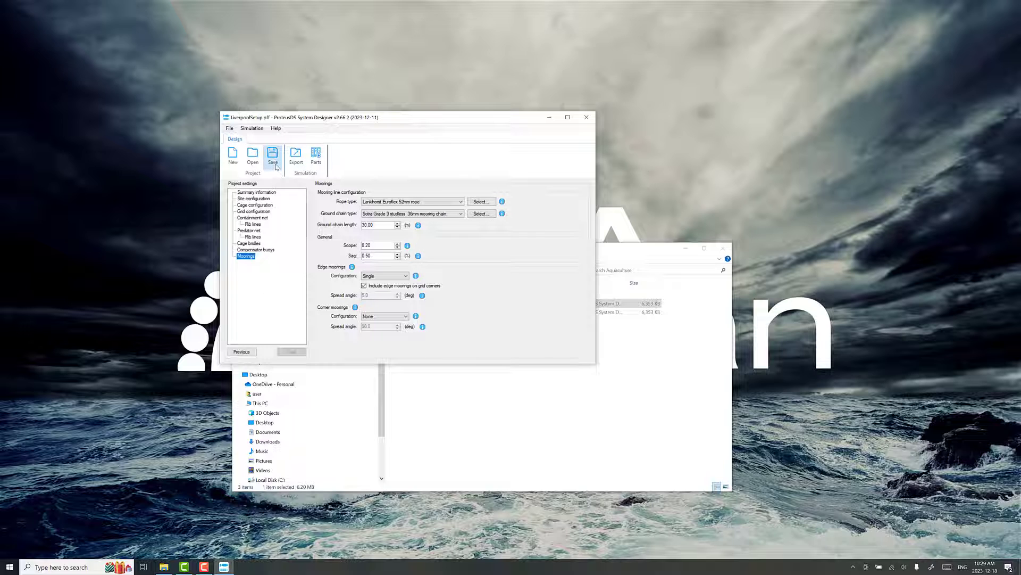
# - Start exporting the design and create an 'initial setup' folder inside Aquaculture
pyautogui.click(302, 162)
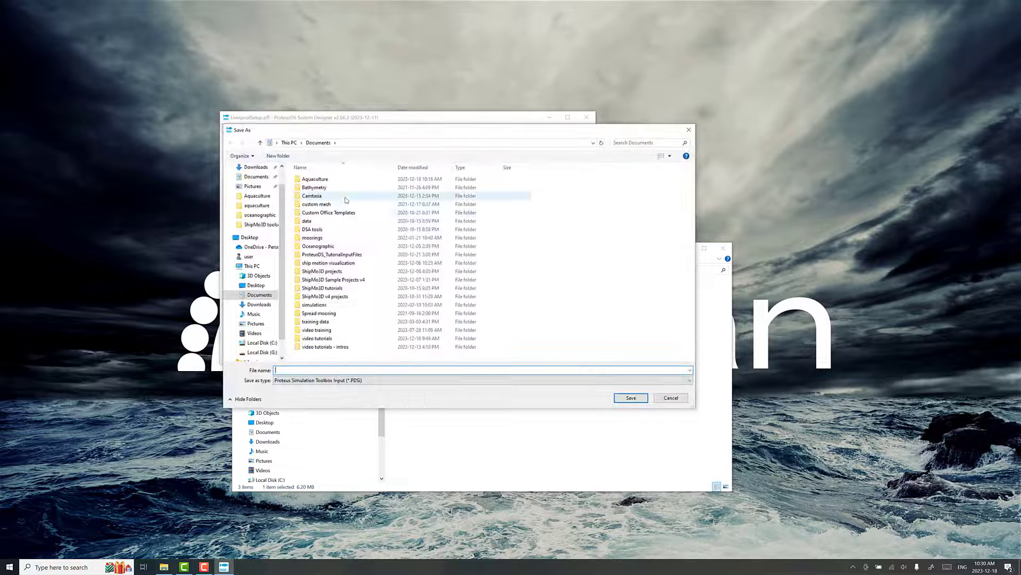
pyautogui.doubleClick(308, 179)
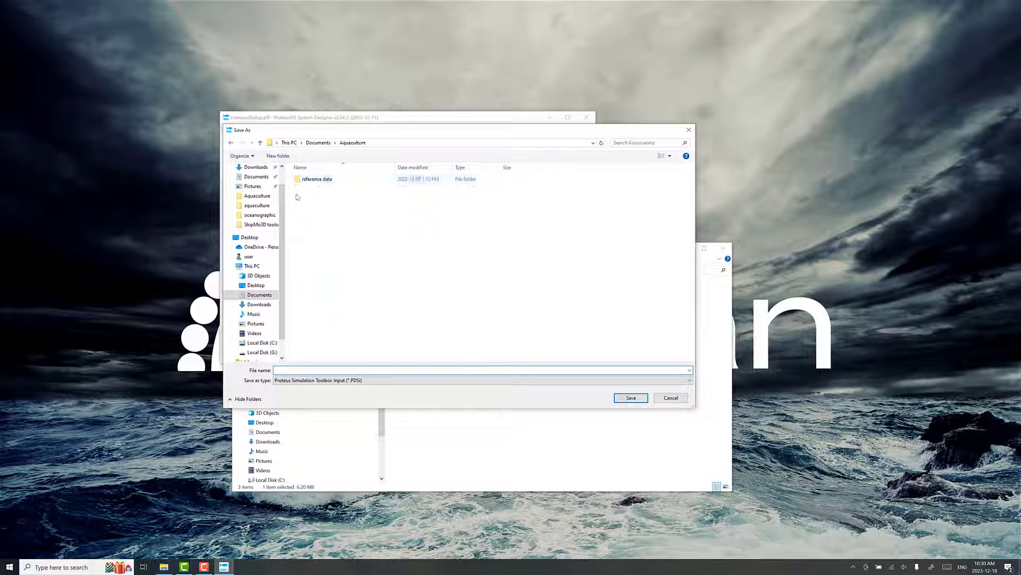
pyautogui.click(283, 158)
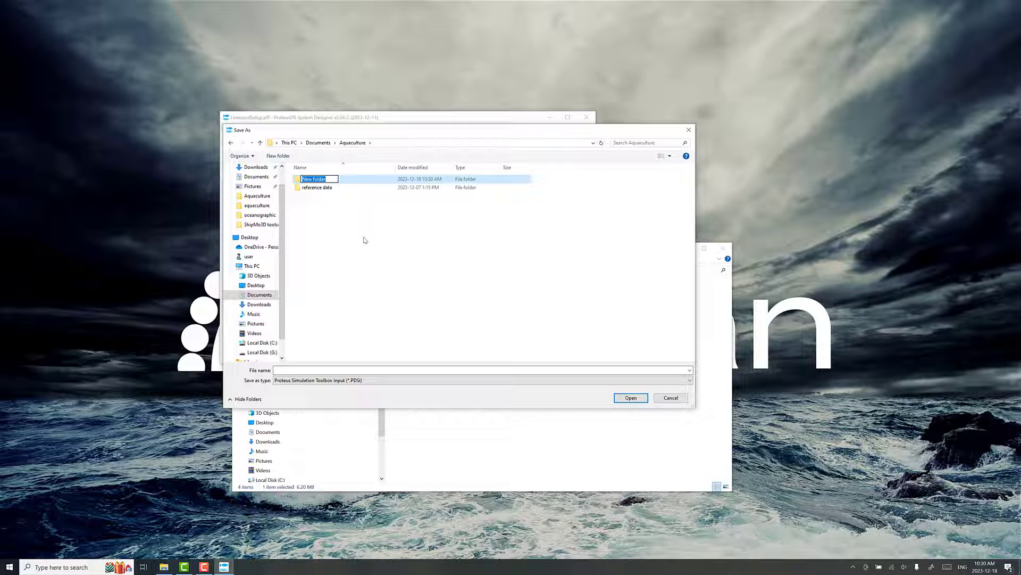
pyautogui.write('initial setup')
pyautogui.press('Return')
pyautogui.press('Return')
# - Save the simulation input file as 'farm' in that folder with the standard export options
pyautogui.click(359, 377)
pyautogui.click(359, 371)
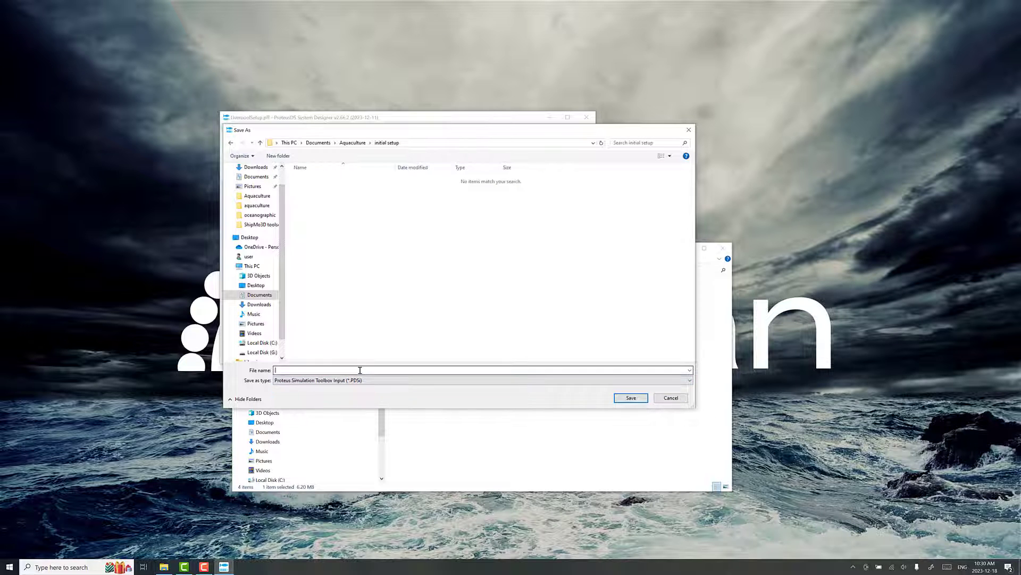
pyautogui.click(620, 398)
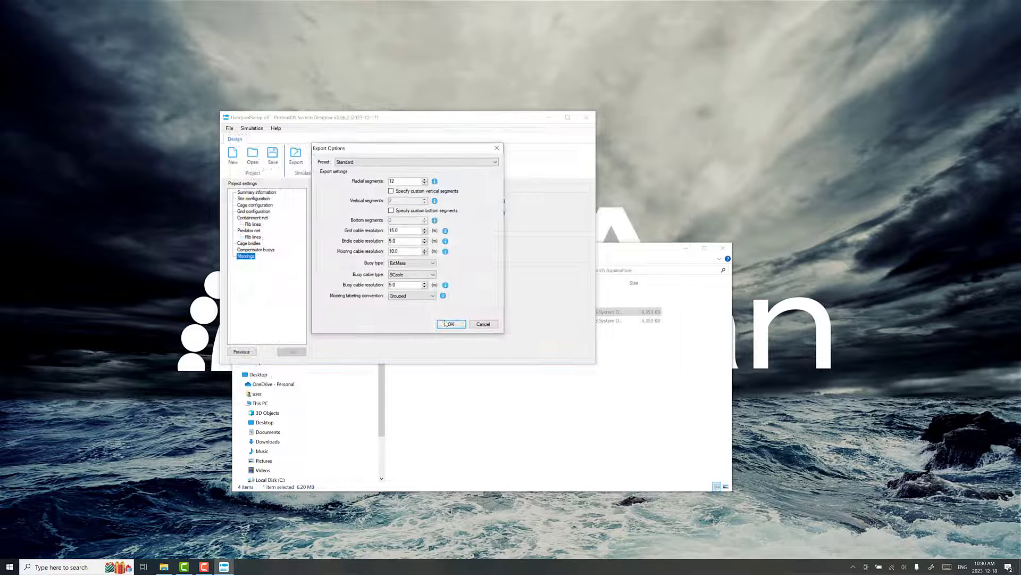
pyautogui.click(446, 323)
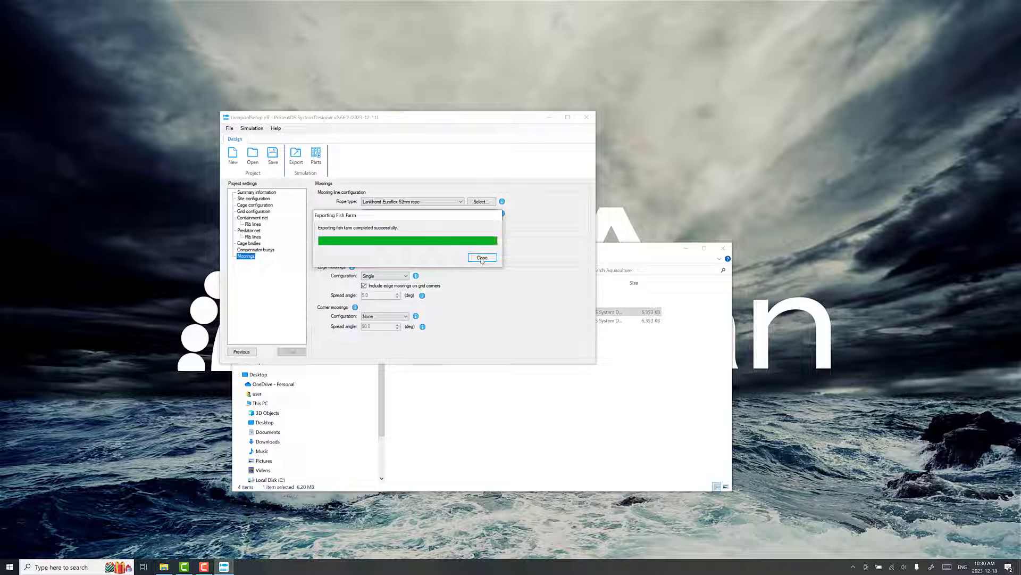
pyautogui.click(482, 258)
pyautogui.moveTo(522, 118); pyautogui.dragTo(345, 141)
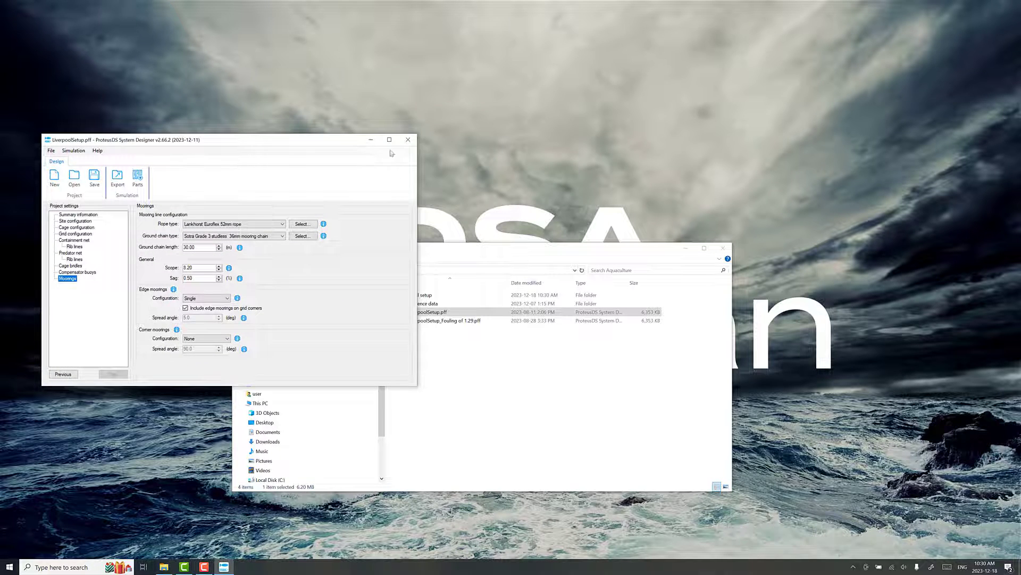
# - Open farm.PDSi from the initial setup folder and enlarge the Simulation Toolbox window
pyautogui.click(521, 256)
pyautogui.moveTo(551, 255); pyautogui.dragTo(573, 255)
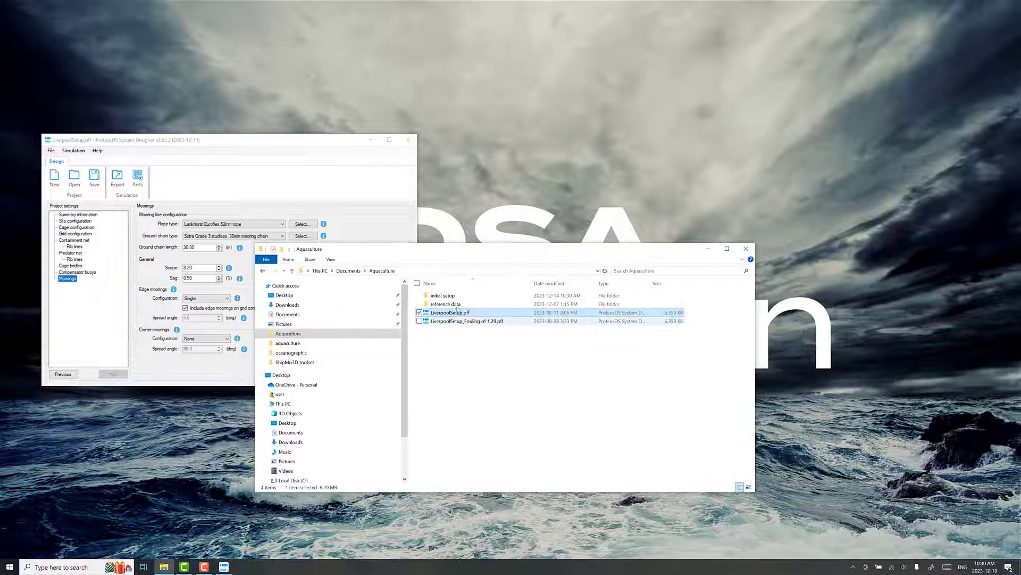
pyautogui.doubleClick(443, 295)
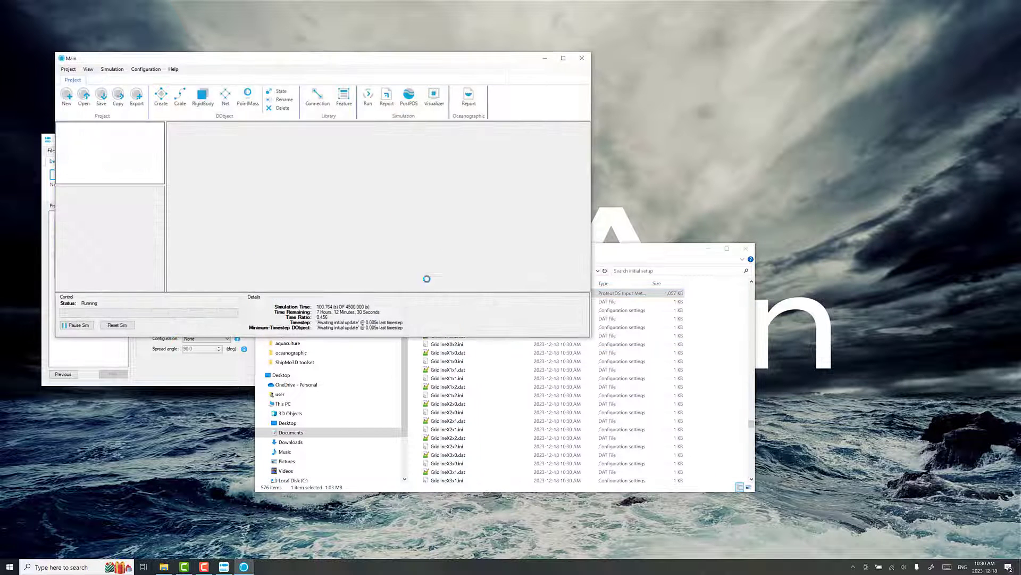
pyautogui.moveTo(375, 59); pyautogui.dragTo(462, 76)
pyautogui.moveTo(677, 352); pyautogui.dragTo(766, 443)
# - Show the farm in an enlarged Visualizer and orbit to a low side view of the cages
pyautogui.click(517, 123)
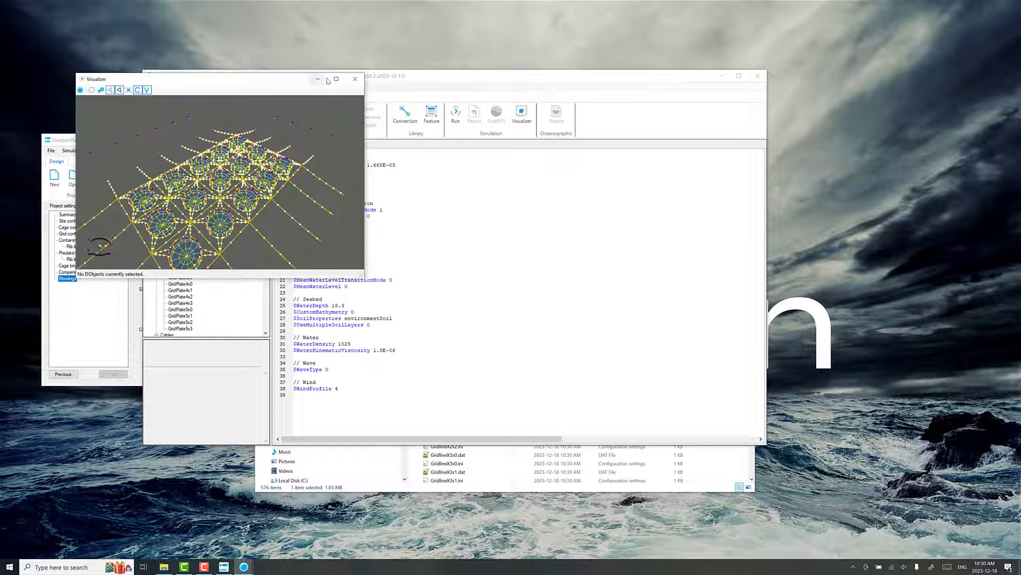
pyautogui.moveTo(364, 276); pyautogui.dragTo(795, 508)
pyautogui.moveTo(418, 261); pyautogui.dragTo(269, 175)
# - Enable the reference grid in Visualizer Settings, then orbit down to view the cages near the seabed
pyautogui.click(101, 90)
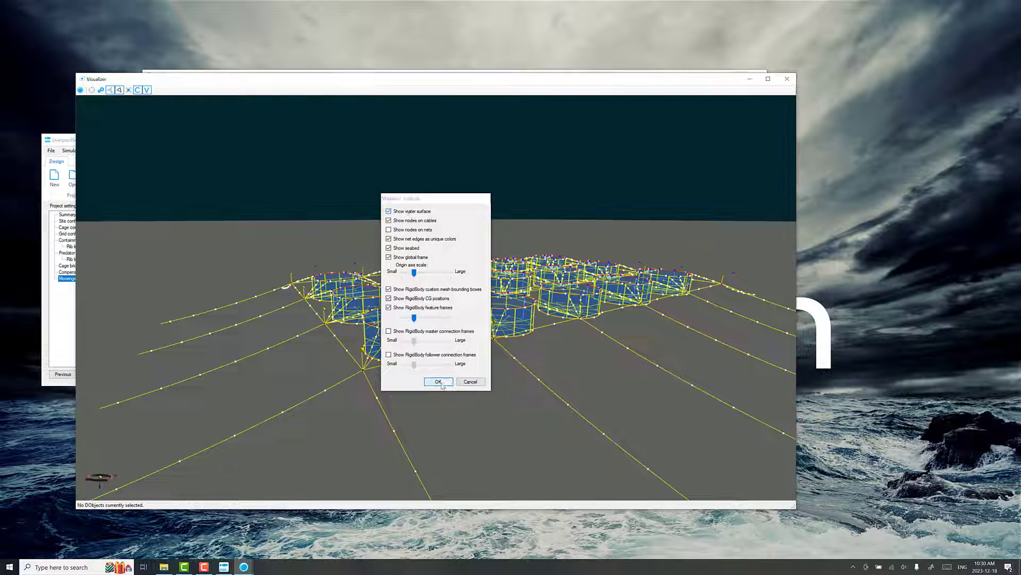
pyautogui.click(437, 382)
pyautogui.moveTo(470, 330); pyautogui.dragTo(504, 347)
pyautogui.moveTo(602, 367); pyautogui.dragTo(444, 391)
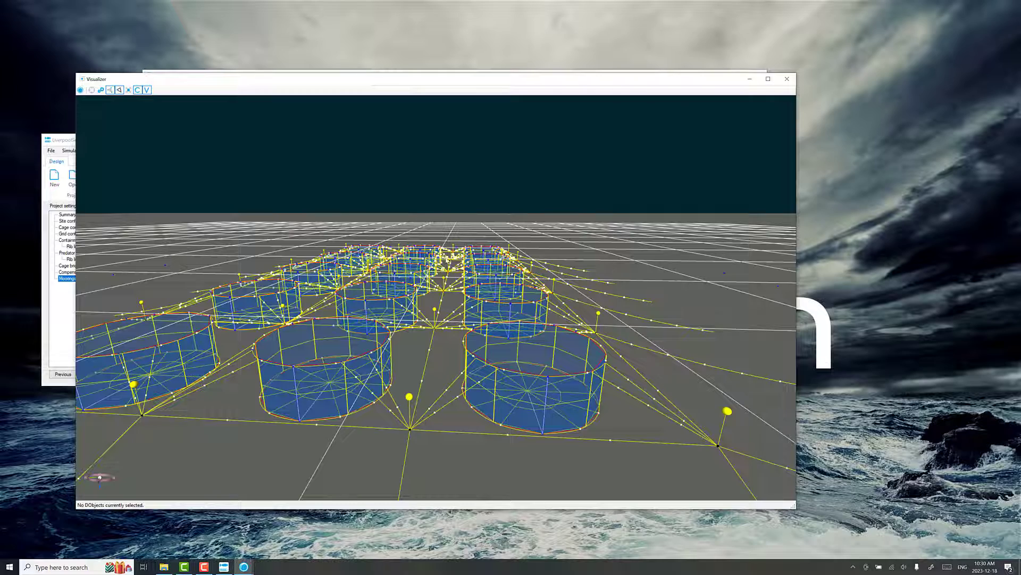
pyautogui.moveTo(403, 339); pyautogui.dragTo(556, 328)
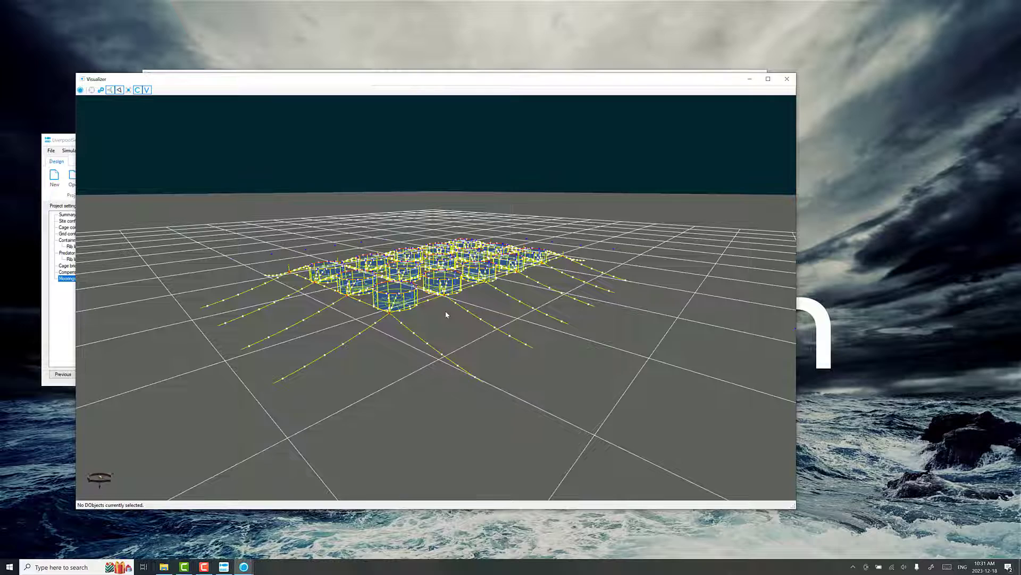
pyautogui.scroll(-1, 446, 314)
pyautogui.moveTo(445, 313); pyautogui.dragTo(367, 335)
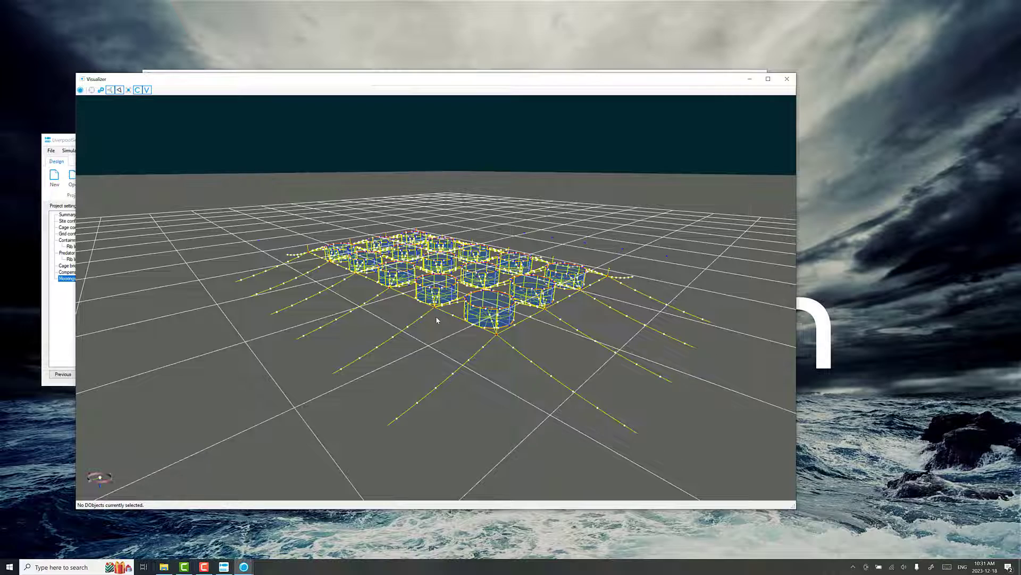
pyautogui.moveTo(434, 322); pyautogui.dragTo(416, 322)
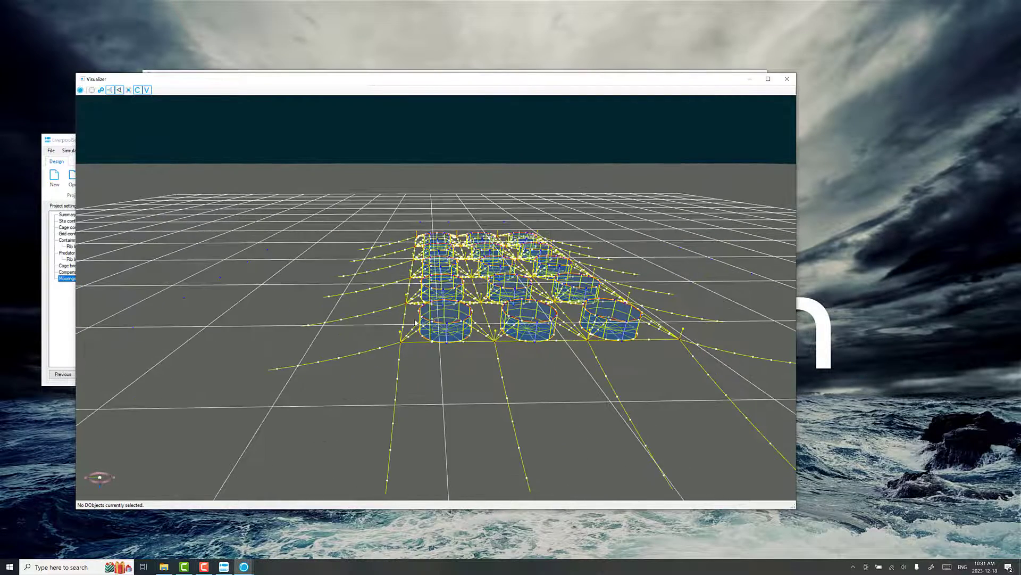
pyautogui.moveTo(529, 332); pyautogui.dragTo(454, 315)
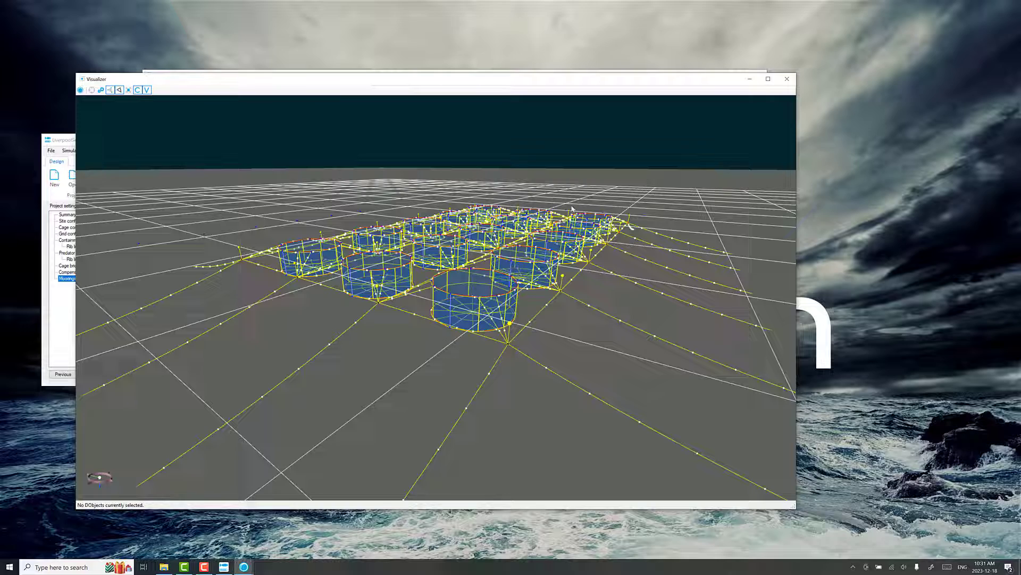
pyautogui.moveTo(572, 213)
pyautogui.mouseDown()
pyautogui.moveTo(571, 228)
pyautogui.moveTo(570, 210)
pyautogui.moveTo(585, 215)
pyautogui.mouseUp()
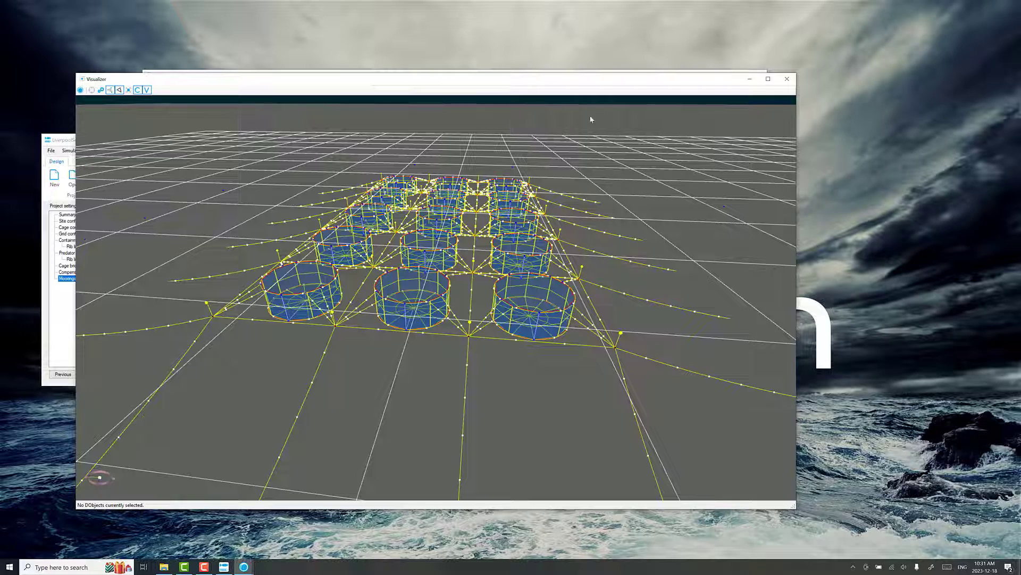
pyautogui.moveTo(575, 84); pyautogui.dragTo(711, 88)
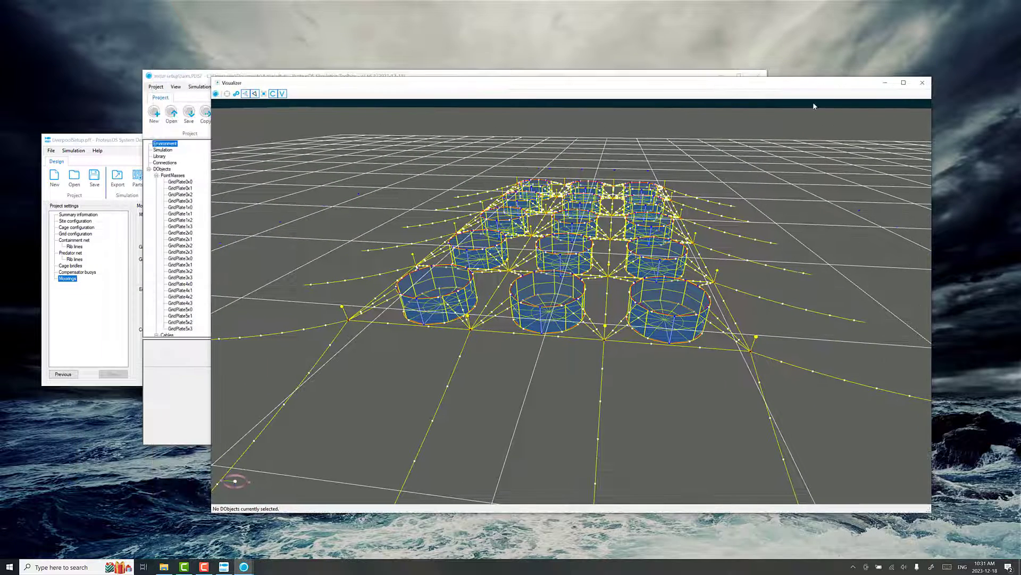
# - Close the Simulation Toolbox and System Designer, returning File Explorer to the Aquaculture folder
pyautogui.click(682, 75)
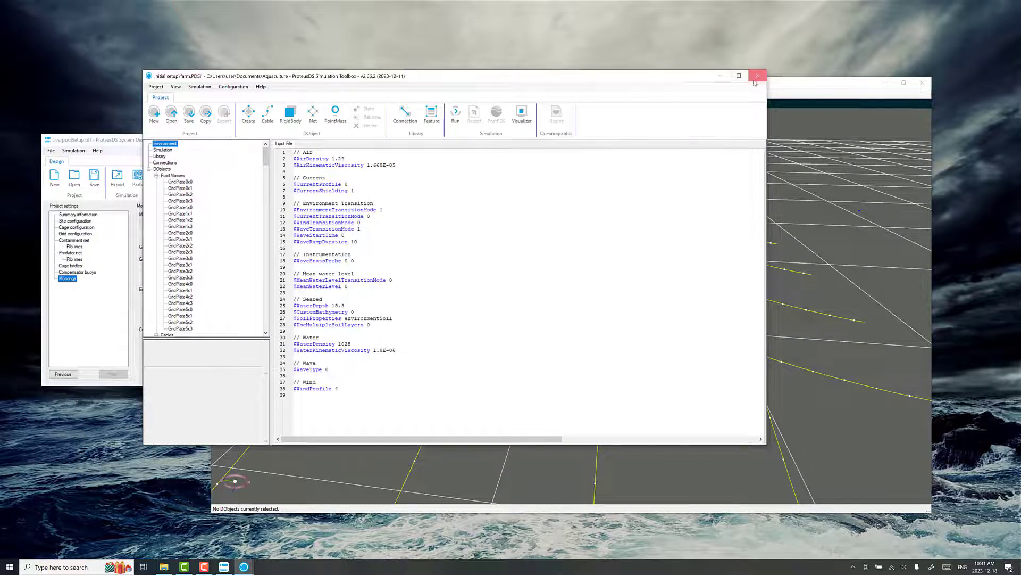
pyautogui.click(758, 76)
pyautogui.moveTo(384, 248); pyautogui.dragTo(428, 212)
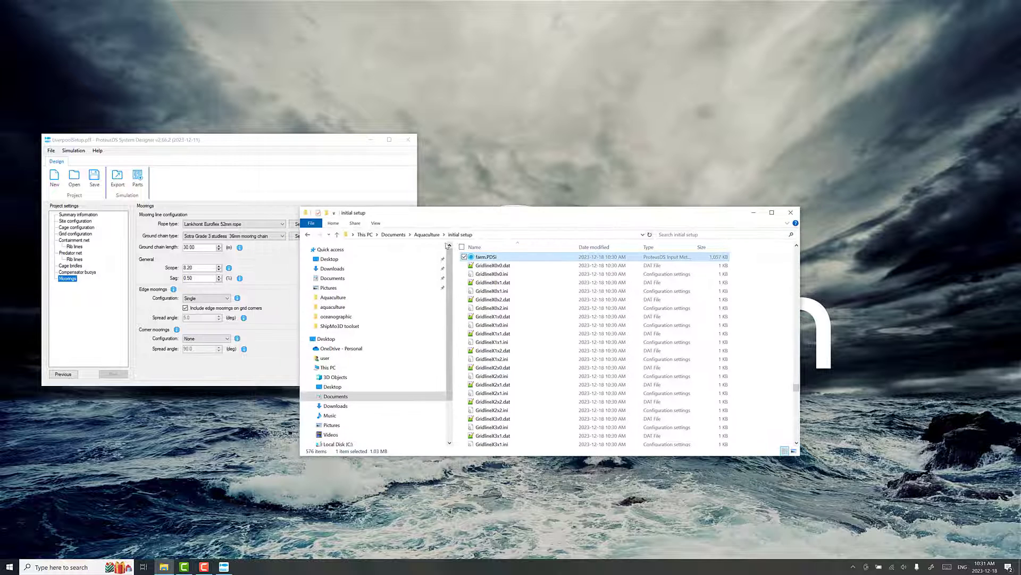
pyautogui.click(426, 234)
pyautogui.click(408, 139)
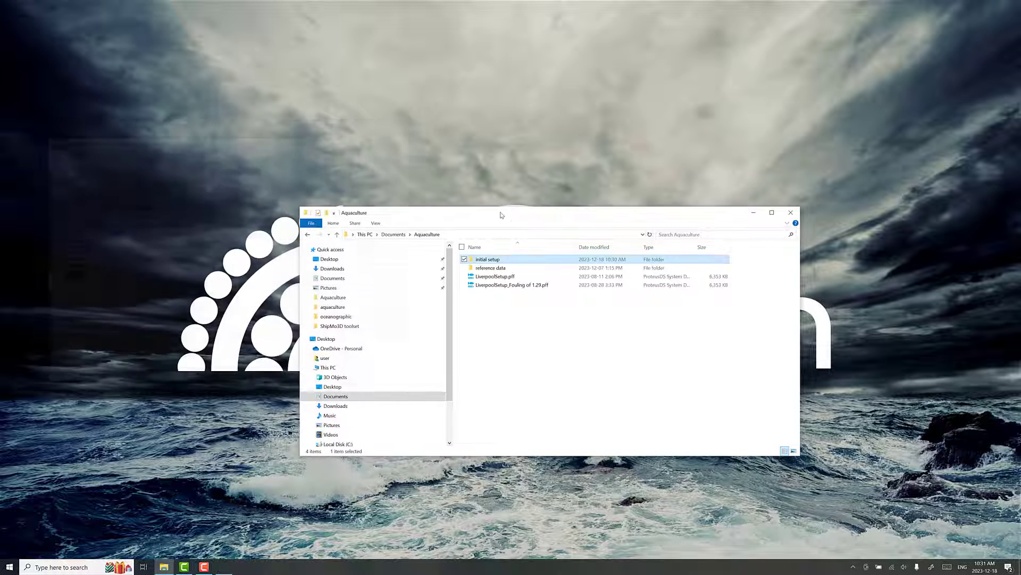
pyautogui.moveTo(510, 209); pyautogui.dragTo(519, 155)
pyautogui.click(10, 566)
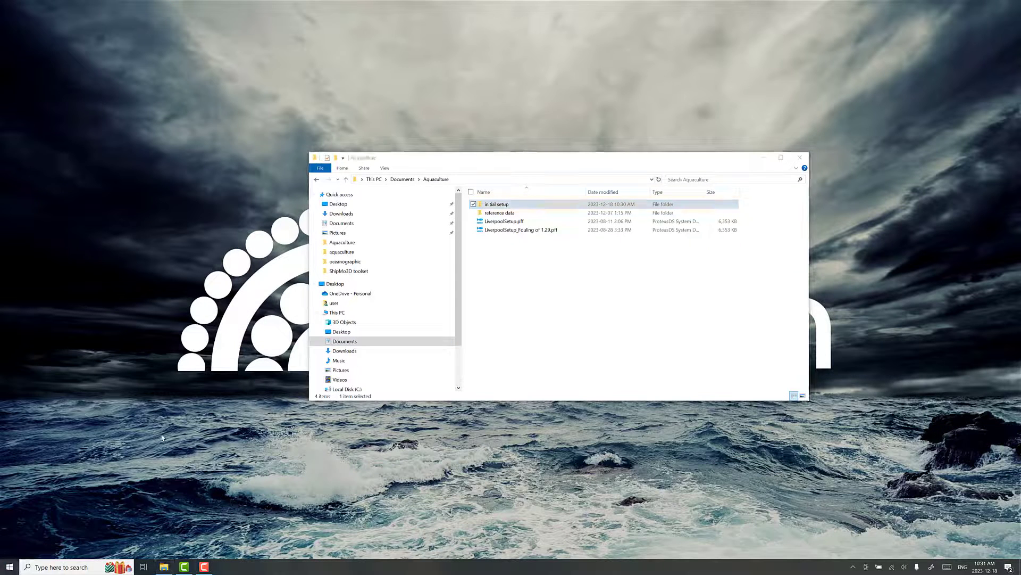
# - Launch ProteusDS Case Explorer by searching 'case e' and arrange its window
pyautogui.write('case e')
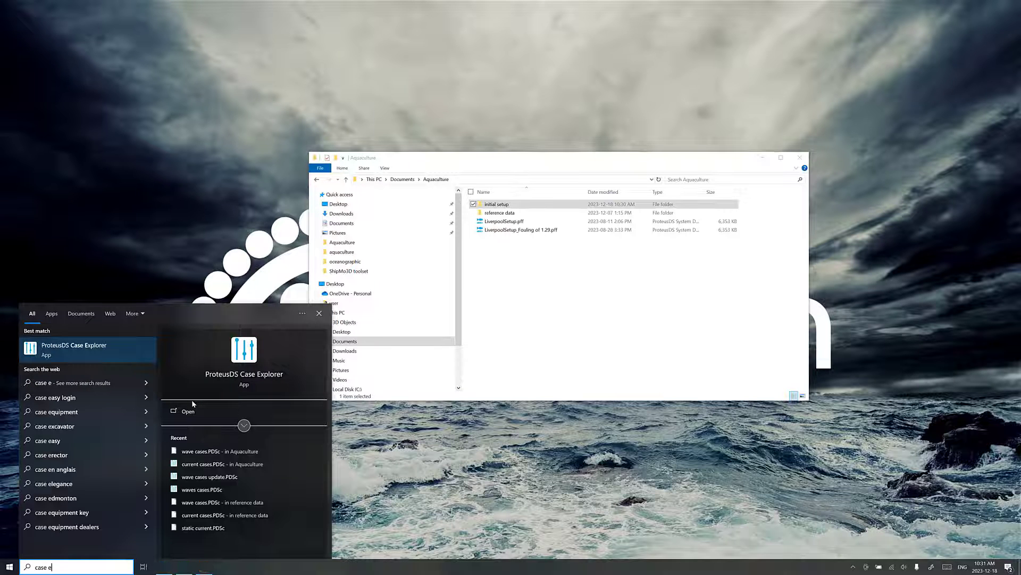
pyautogui.click(192, 404)
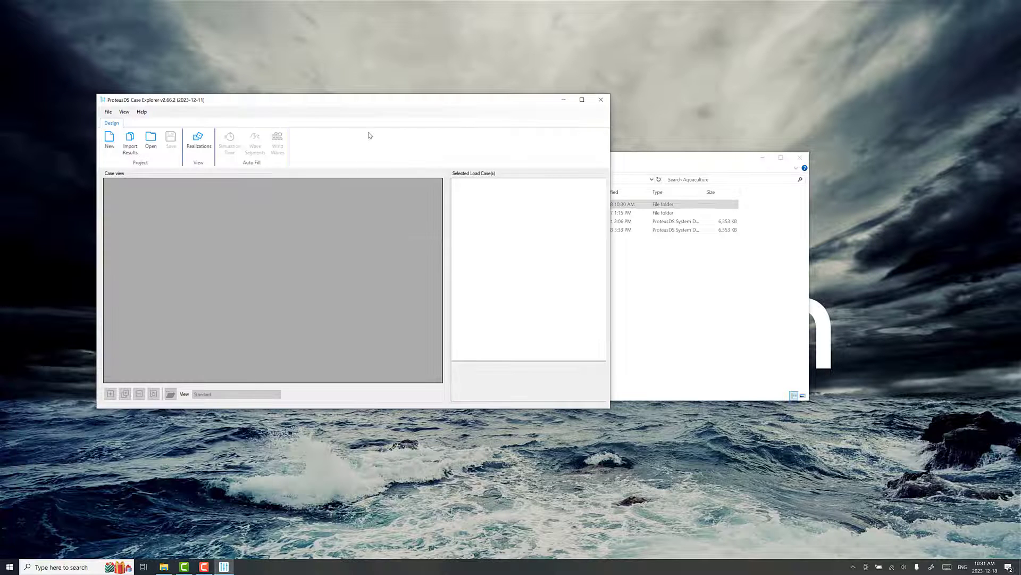
pyautogui.moveTo(405, 108); pyautogui.dragTo(380, 81)
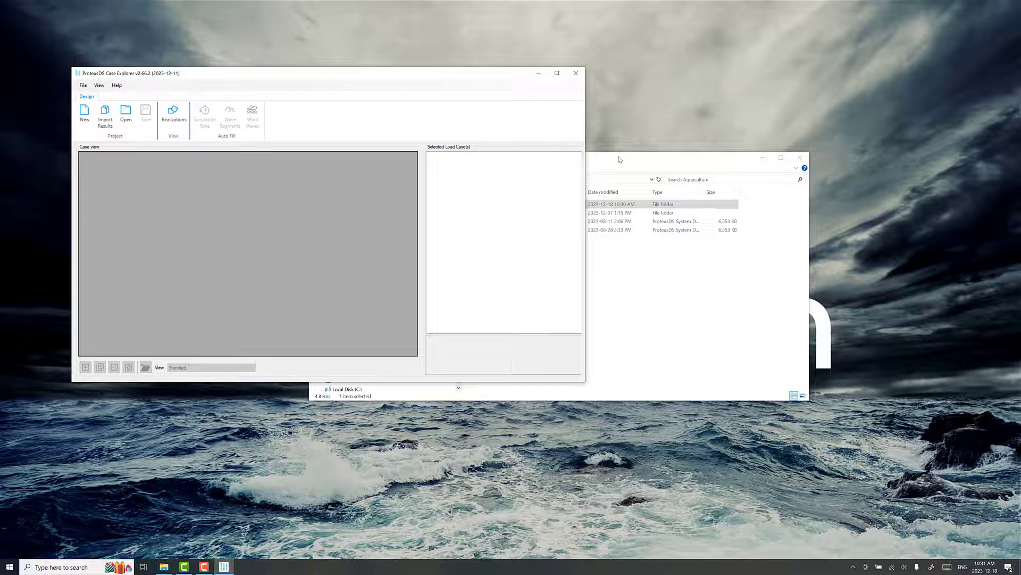
pyautogui.moveTo(619, 159); pyautogui.dragTo(786, 241)
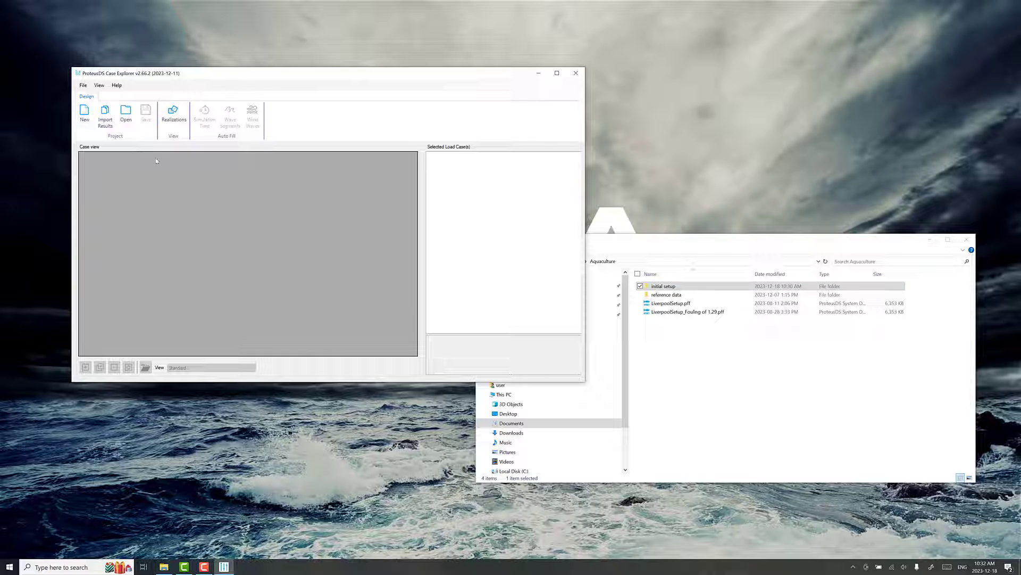
# - Create a new case project from farm.PDSi in the initial setup folder
pyautogui.click(84, 113)
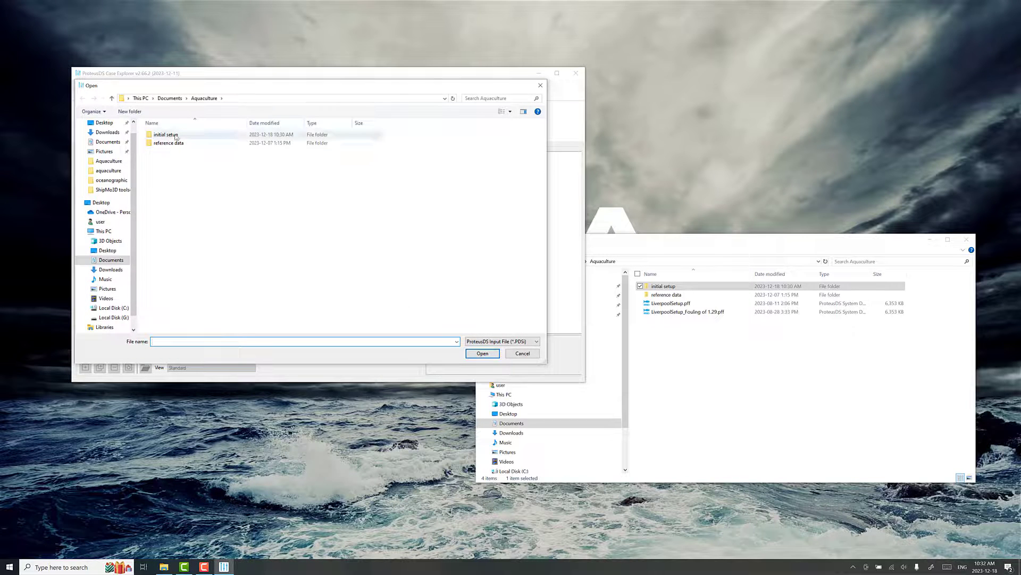
pyautogui.doubleClick(176, 136)
pyautogui.click(182, 135)
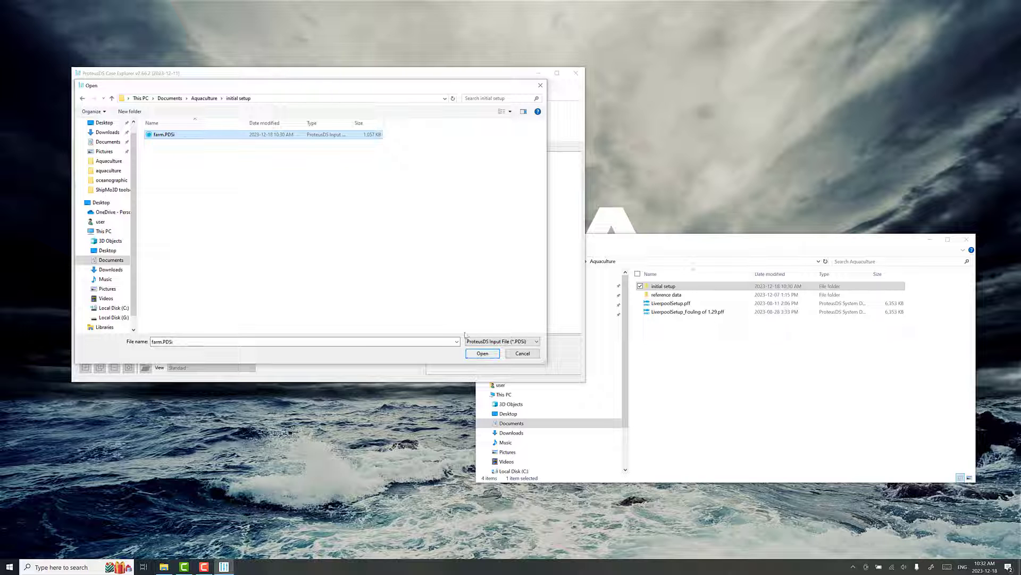
pyautogui.click(482, 353)
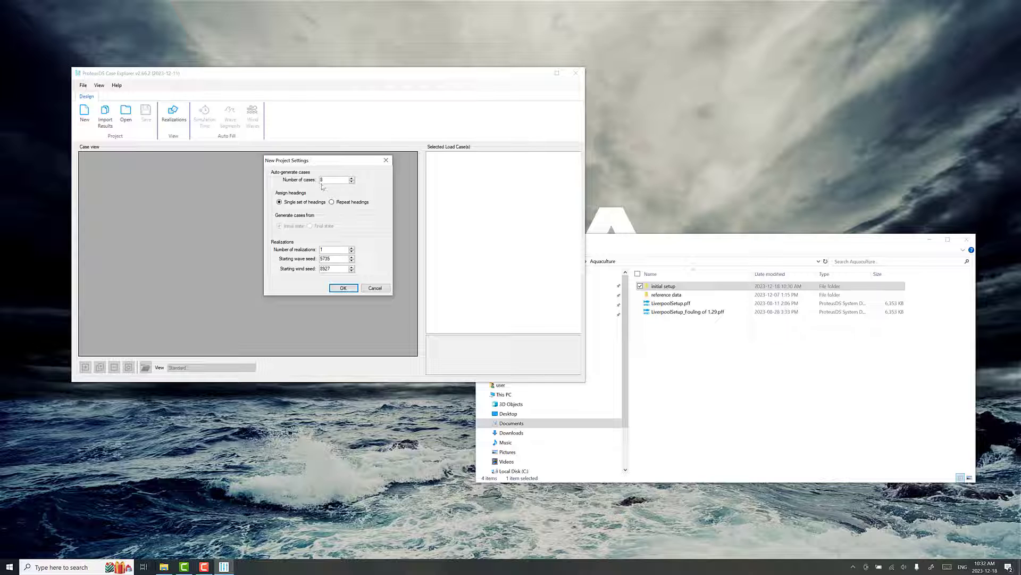
# - Generate the eight cases and show the table in the Fish Farm (NS9415) layout
pyautogui.click(339, 288)
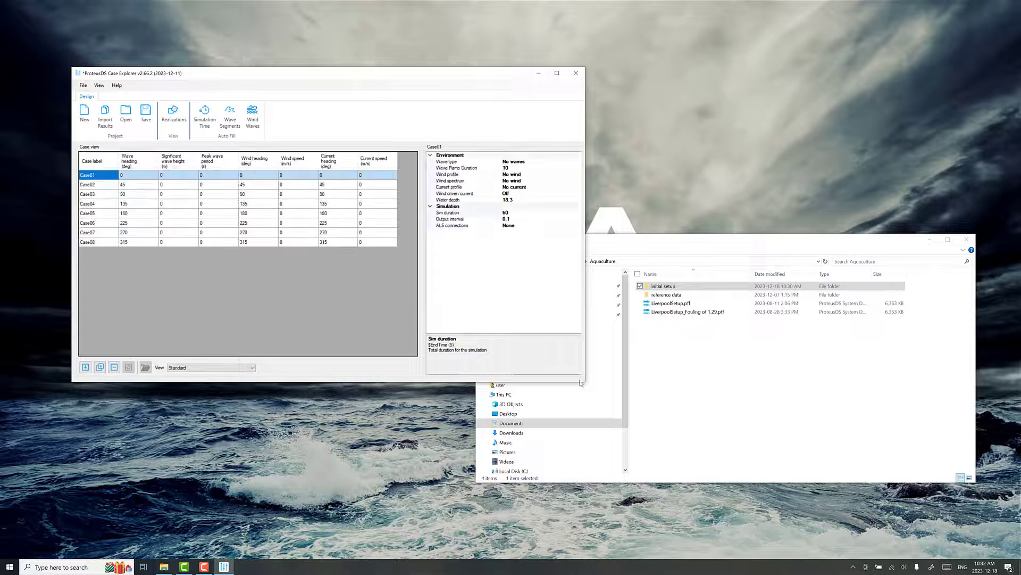
pyautogui.moveTo(581, 382); pyautogui.dragTo(674, 441)
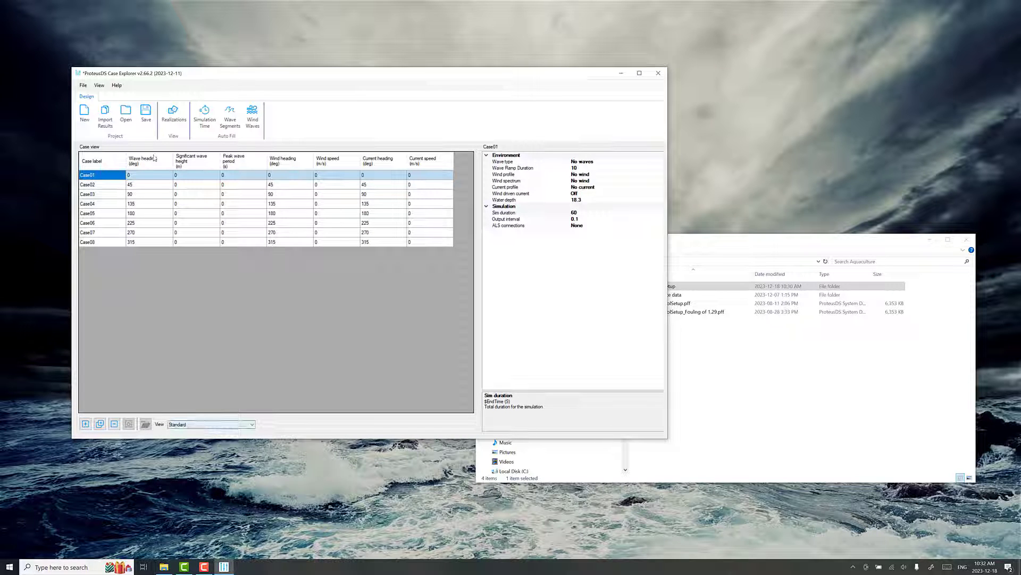
pyautogui.click(185, 424)
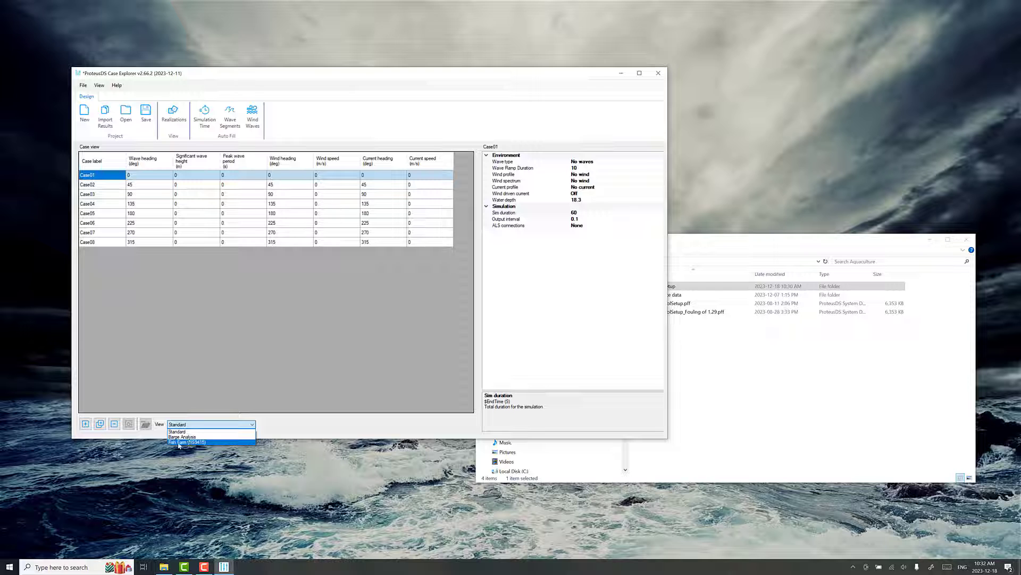
pyautogui.click(195, 442)
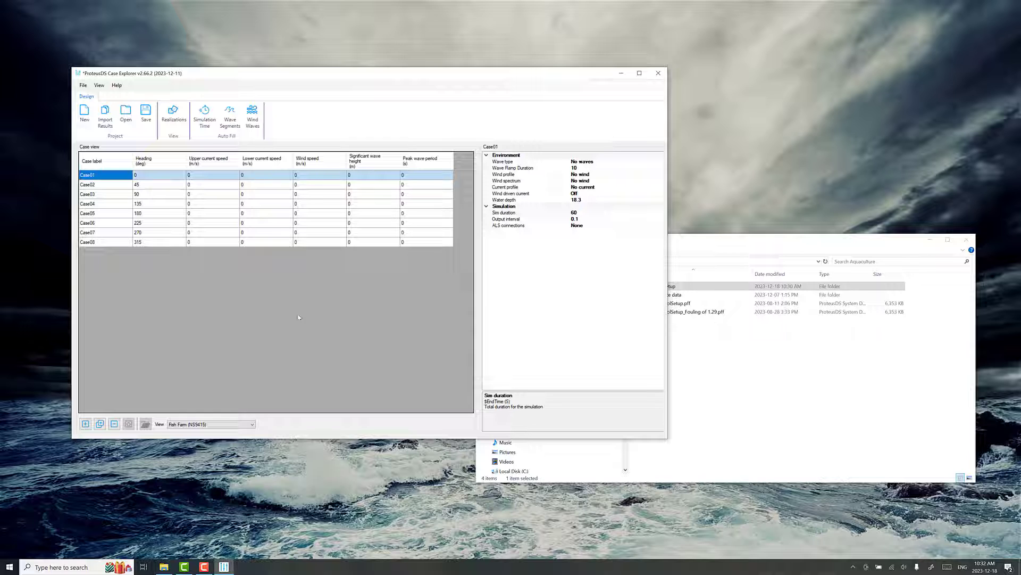
# - Enter 0.3 upper current speed for Case01 and Case02, then select all cases
pyautogui.click(215, 226)
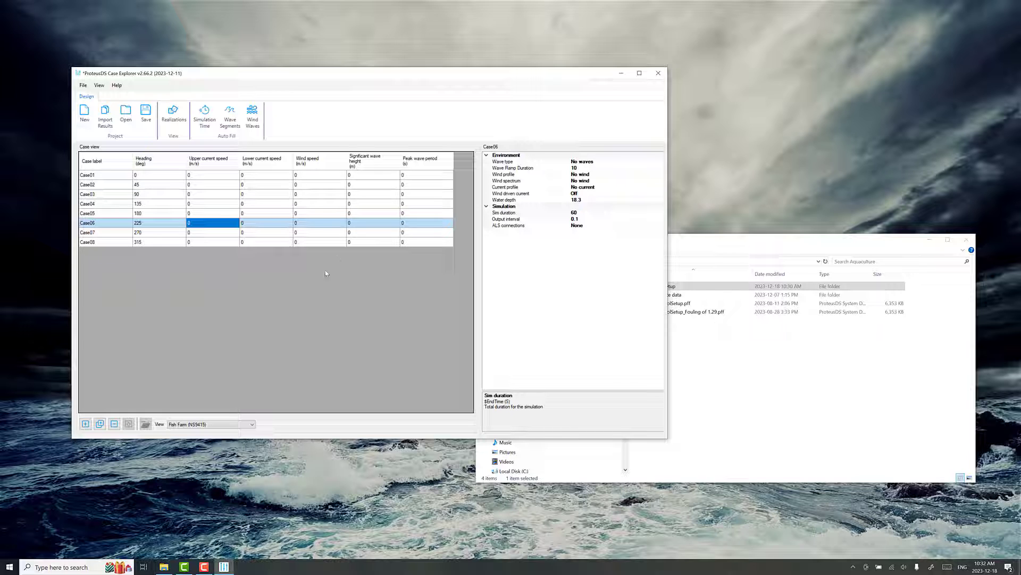
pyautogui.click(222, 205)
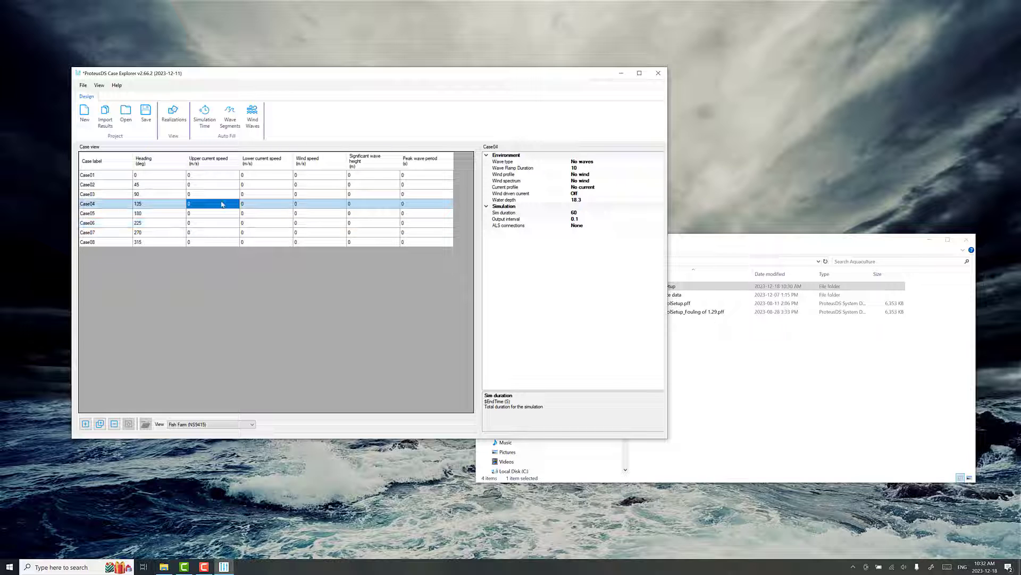
pyautogui.click(222, 178)
pyautogui.click(222, 179)
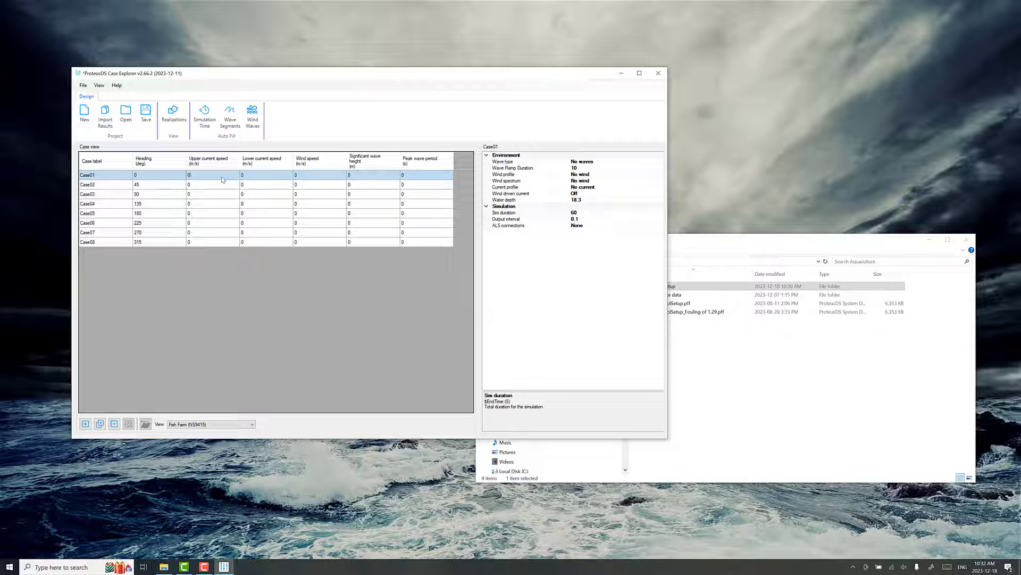
pyautogui.write('.3')
pyautogui.press('Return')
pyautogui.write('0.3')
pyautogui.press('Return')
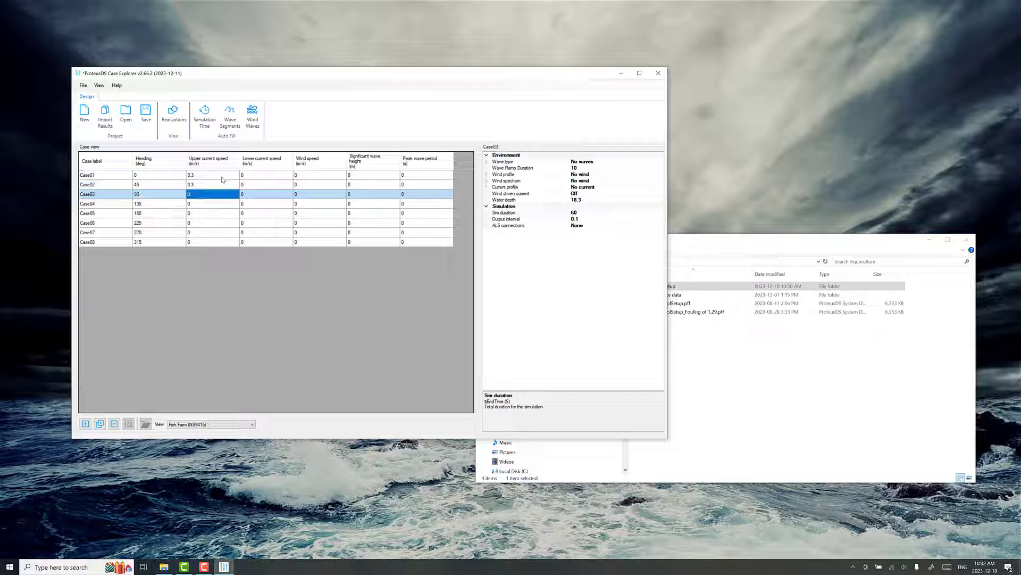
pyautogui.press('Up')
pyautogui.hotkey('ctrl', 'a')
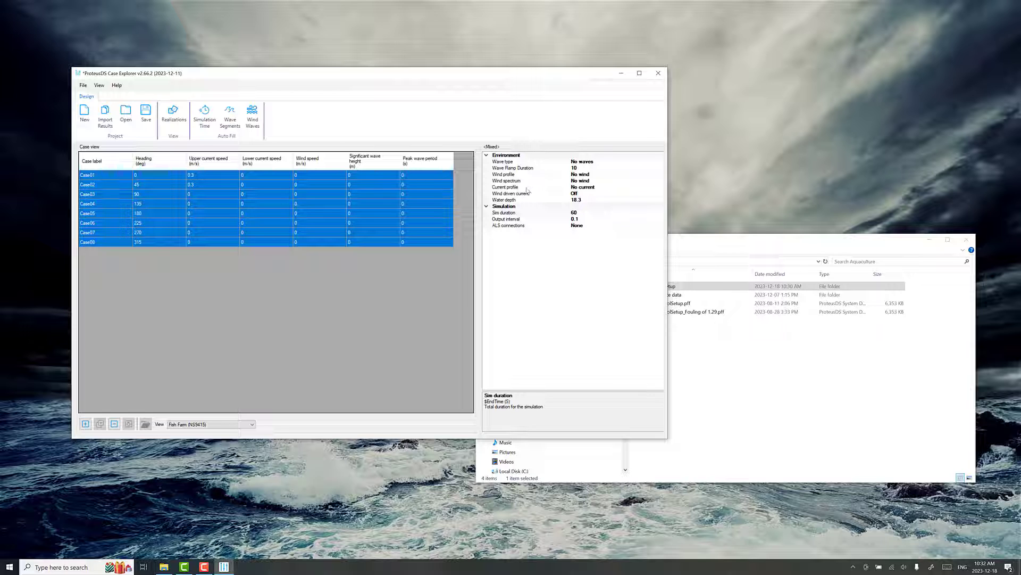
# - Set the current profile of all cases to Custom profile [2]
pyautogui.click(583, 188)
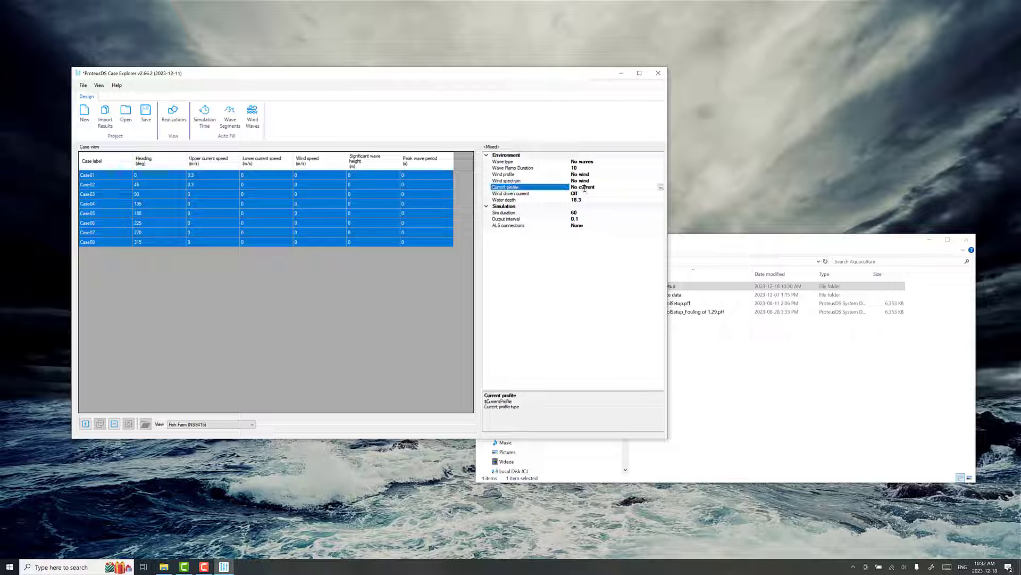
pyautogui.click(660, 187)
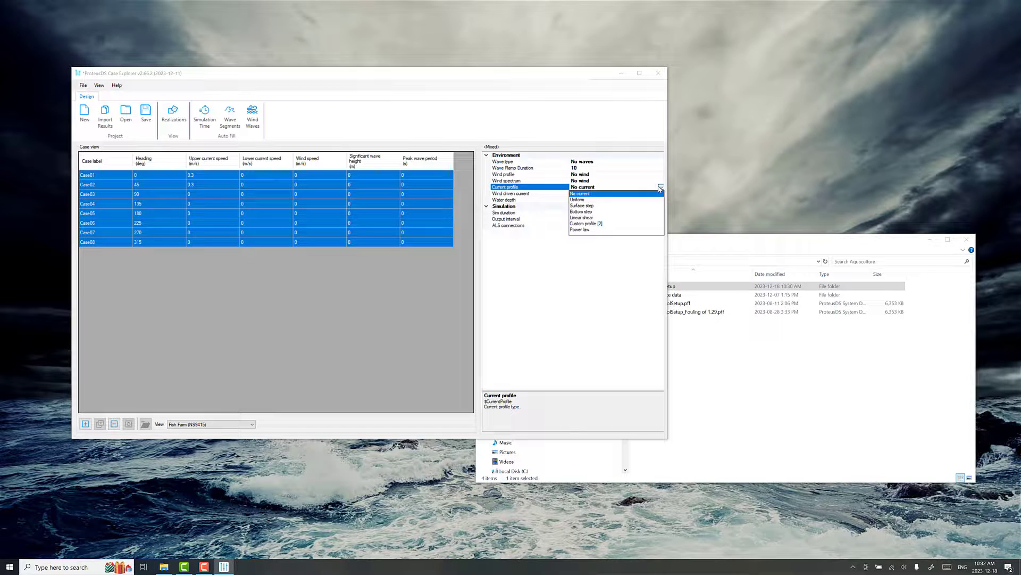
pyautogui.click(599, 224)
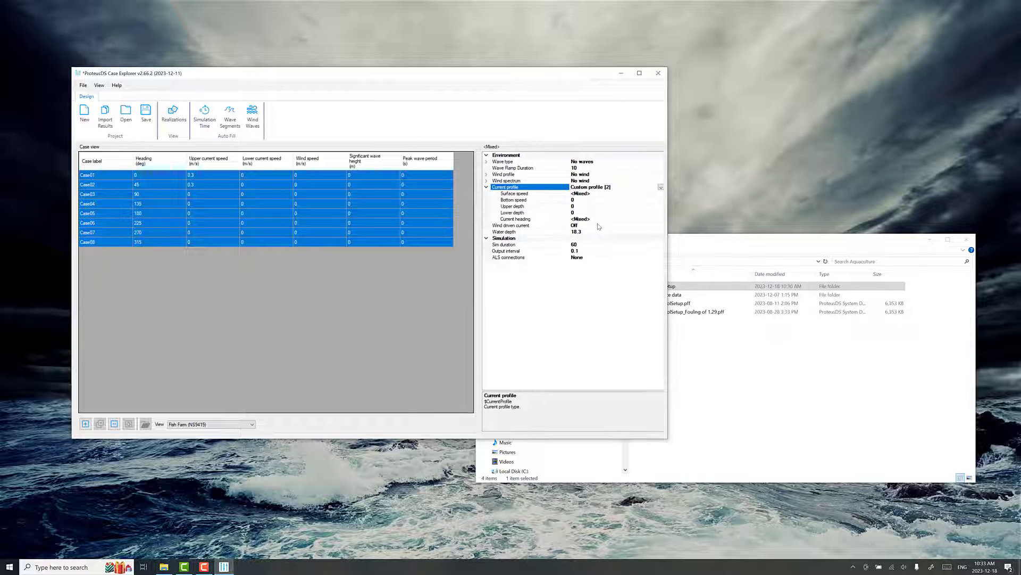
# - Enter surface speed 0.3, bottom speed 0.15, upper depth 5 and lower depth 15
pyautogui.click(583, 194)
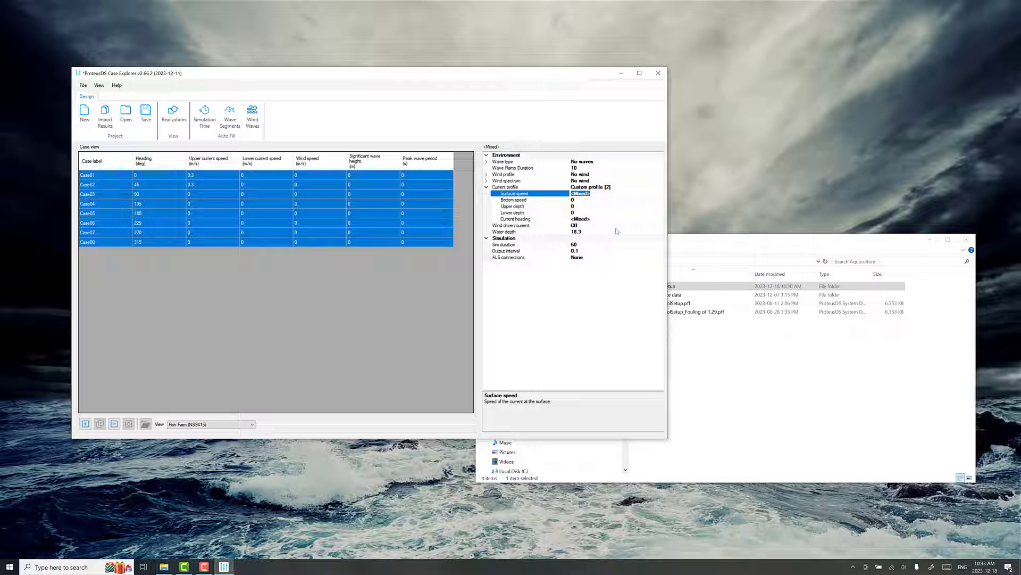
pyautogui.write('0.3')
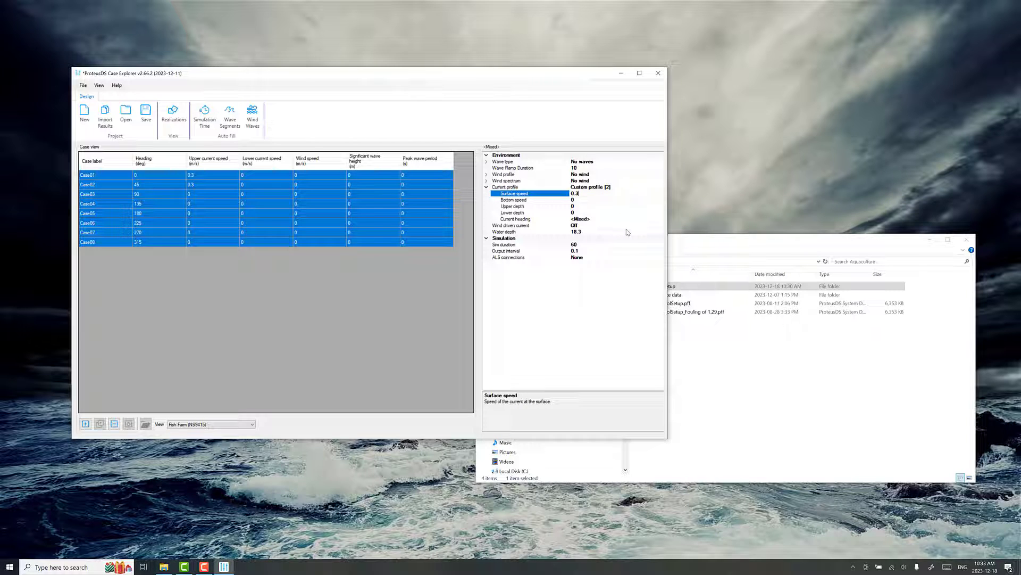
pyautogui.click(585, 199)
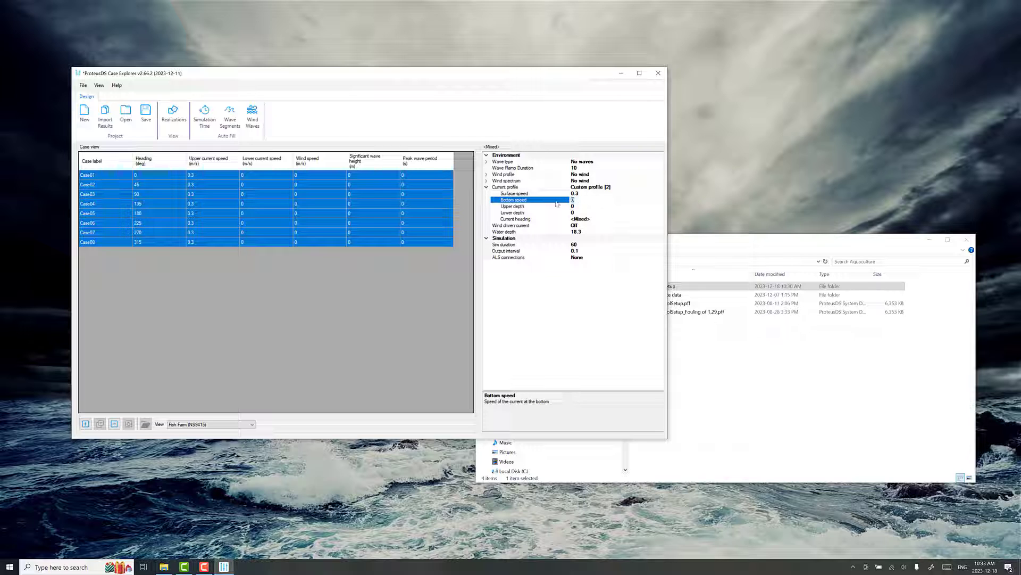
pyautogui.write('0.15')
pyautogui.click(582, 207)
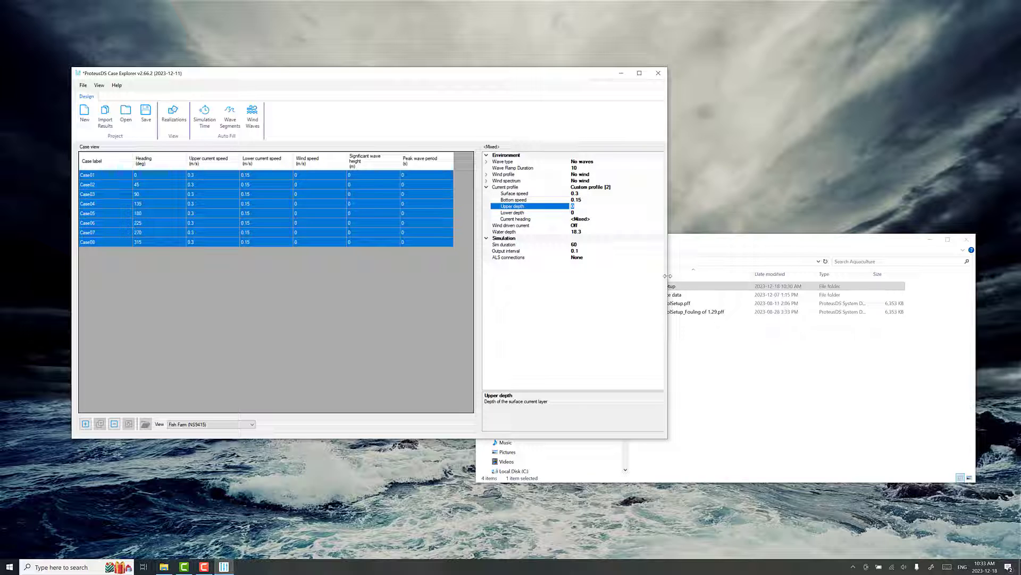
pyautogui.click(575, 213)
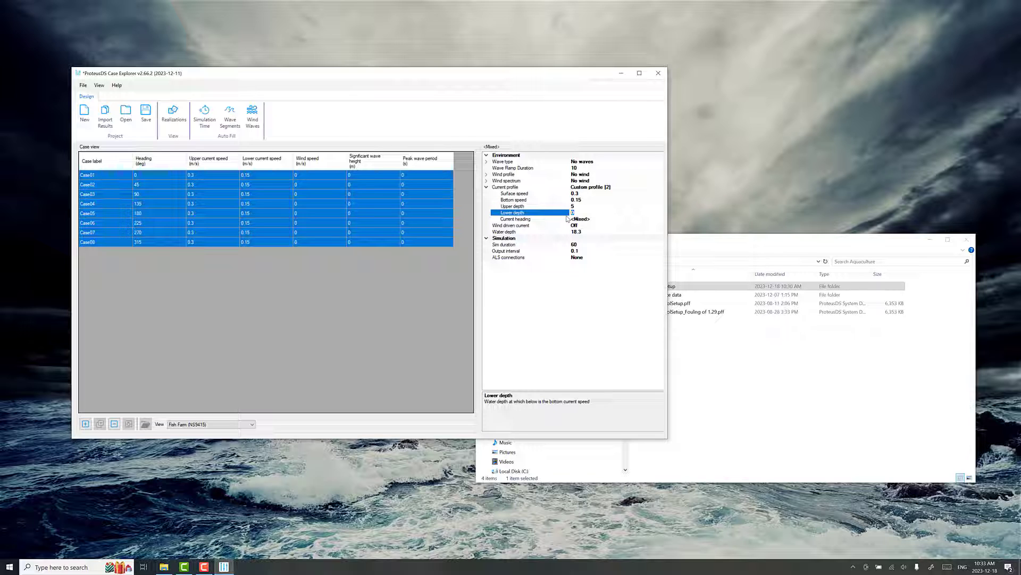
pyautogui.write('15')
pyautogui.click(595, 206)
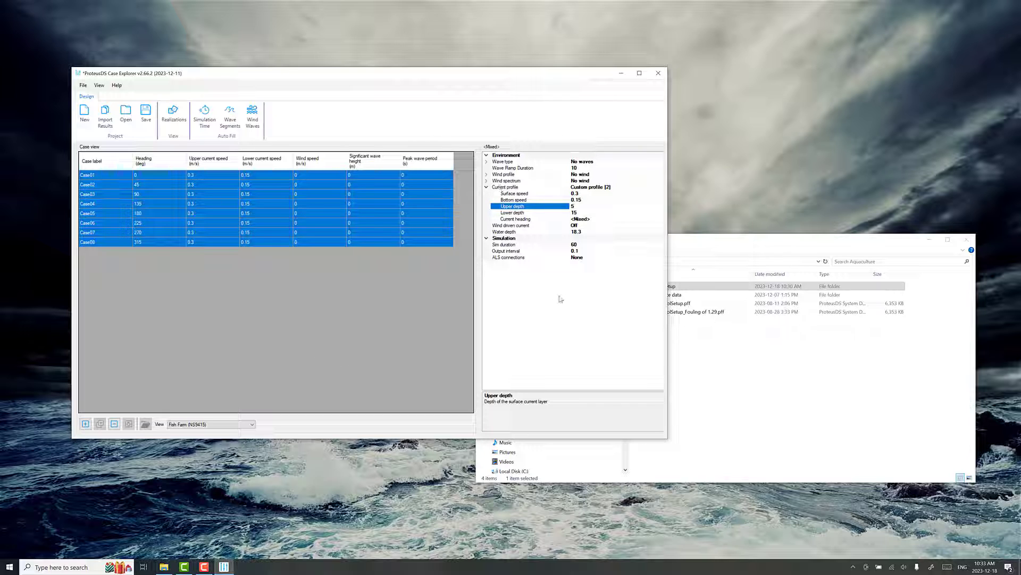
# - Set the simulation duration to 300 s and the output interval to 1
pyautogui.click(590, 246)
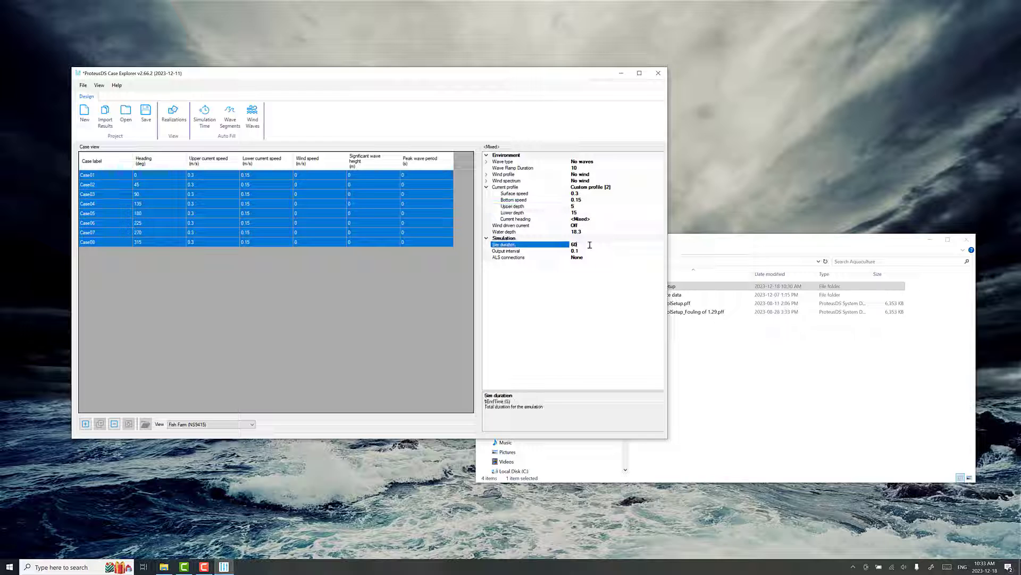
pyautogui.write('300')
pyautogui.click(590, 251)
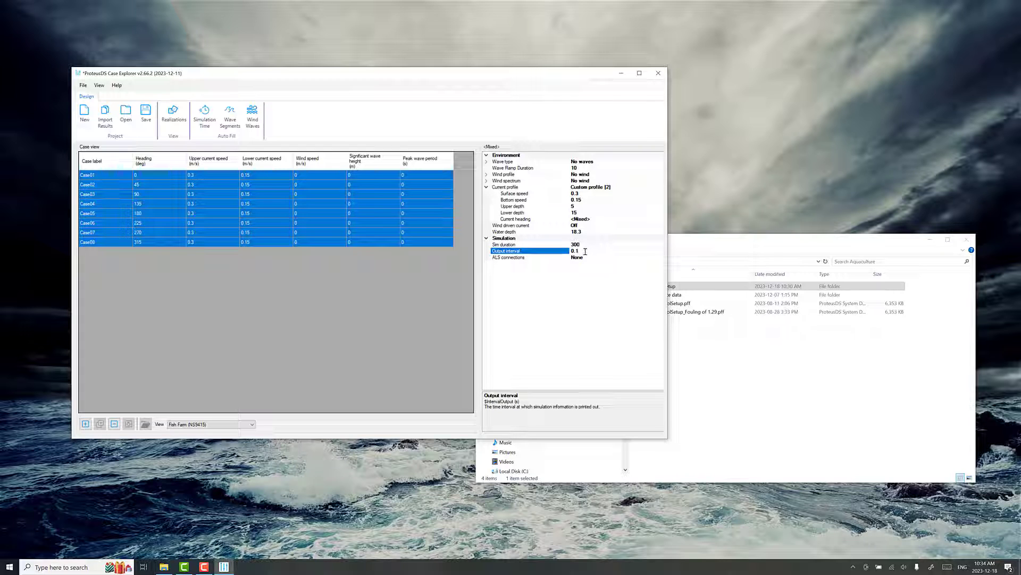
pyautogui.click(584, 250)
pyautogui.write('1')
pyautogui.click(430, 304)
# - Save the case project as 'current cases' in the Aquaculture folder
pyautogui.click(145, 120)
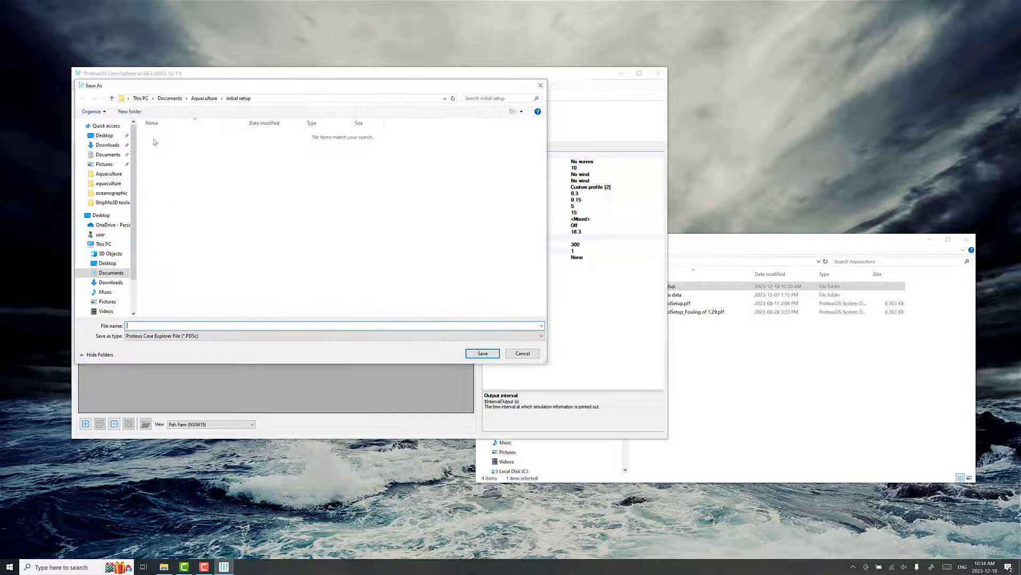
pyautogui.click(207, 100)
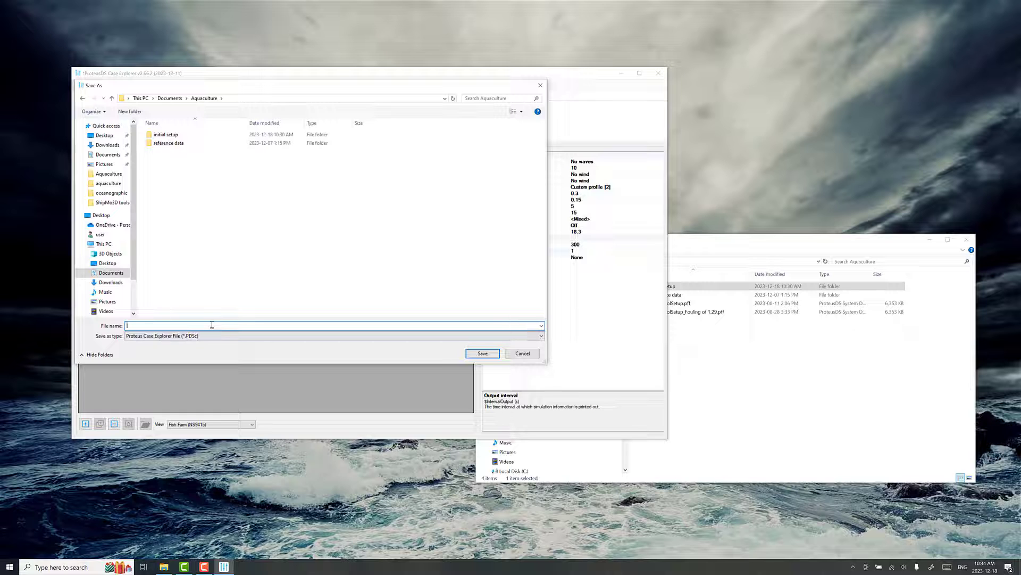
pyautogui.write('current cases')
pyautogui.press('Return')
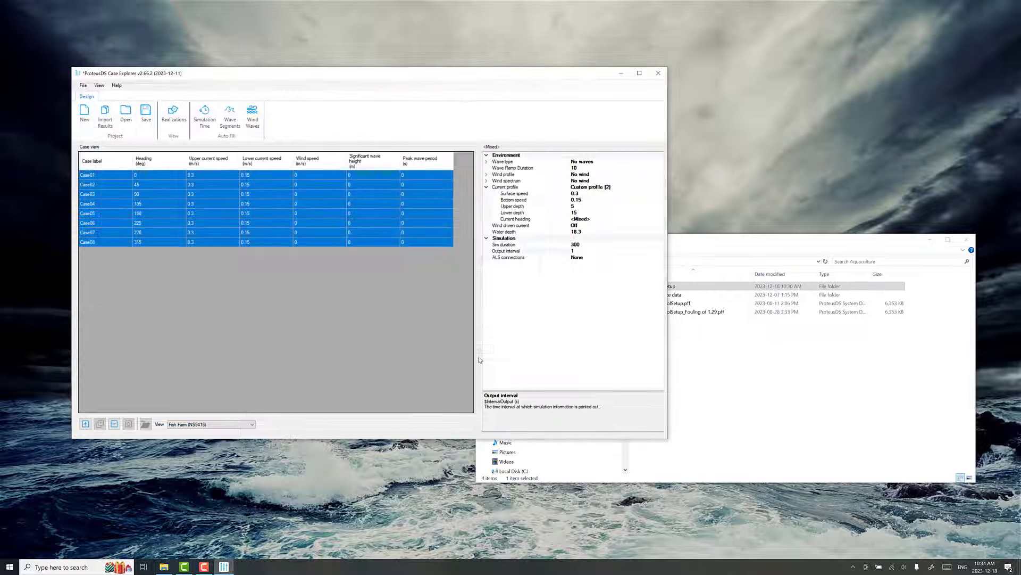
# - Browse into current cases > Case01 > Realization001 in File Explorer
pyautogui.click(698, 372)
pyautogui.click(663, 288)
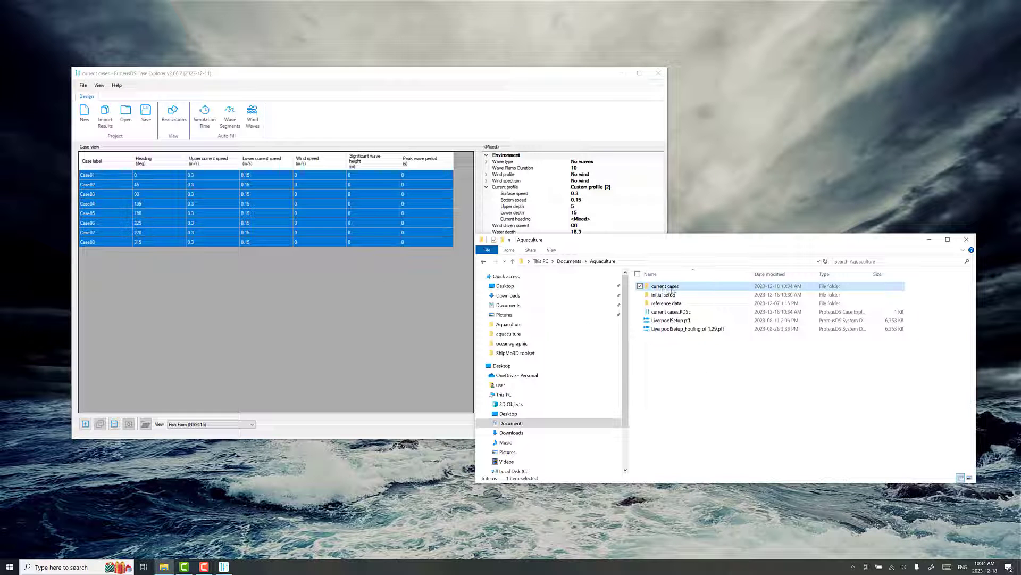
pyautogui.doubleClick(664, 288)
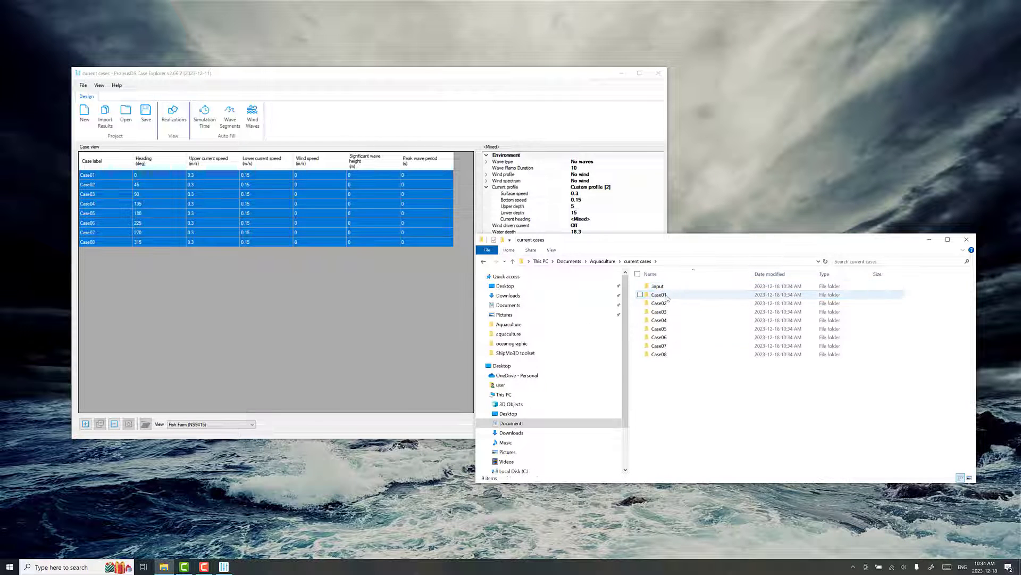
pyautogui.doubleClick(662, 295)
pyautogui.doubleClick(669, 288)
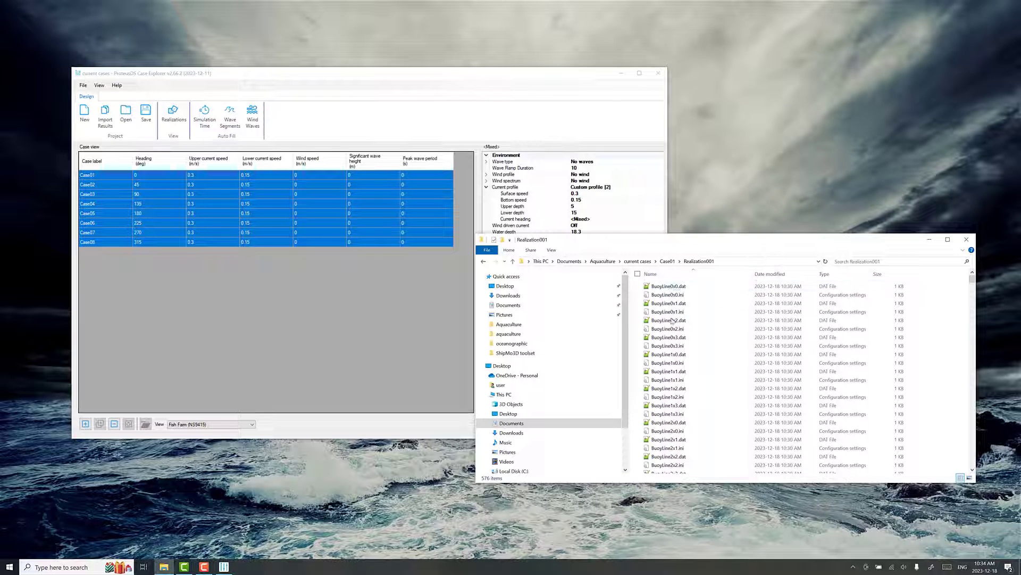
# - Look over the generated buoy line and cage files, then open Realization001.PDSi
pyautogui.scroll(-6, 670, 319)
pyautogui.click(671, 366)
pyautogui.scroll(-4, 680, 381)
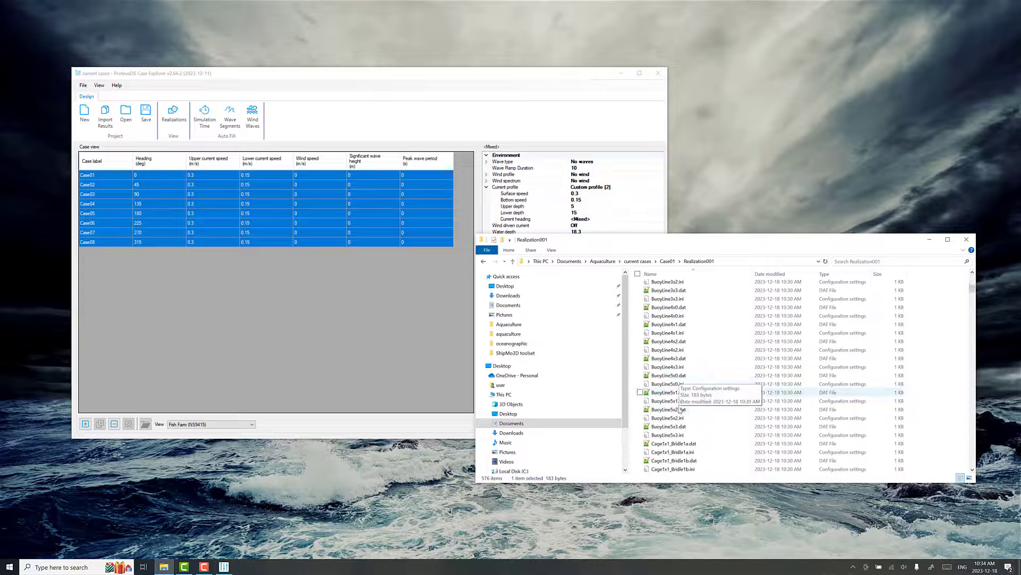
pyautogui.click(680, 409)
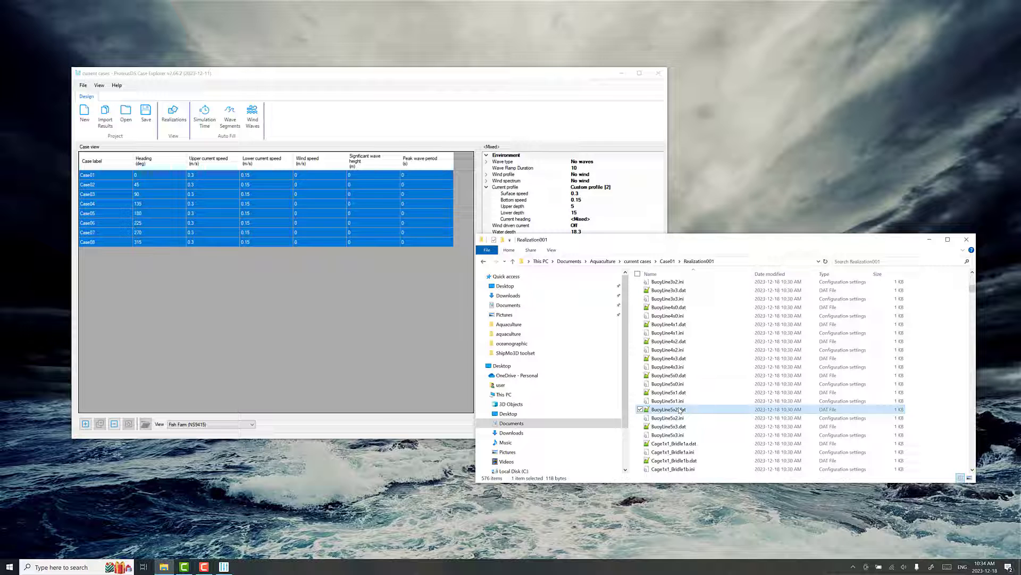
pyautogui.scroll(-20, 680, 410)
pyautogui.scroll(-12, 685, 407)
pyautogui.click(686, 400)
pyautogui.scroll(-20, 687, 398)
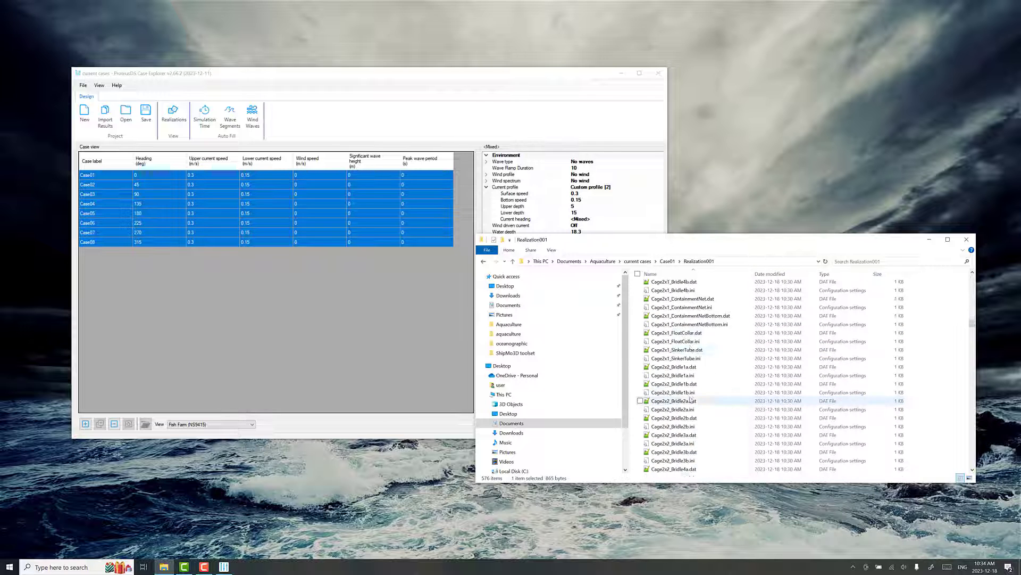
pyautogui.scroll(-20, 689, 396)
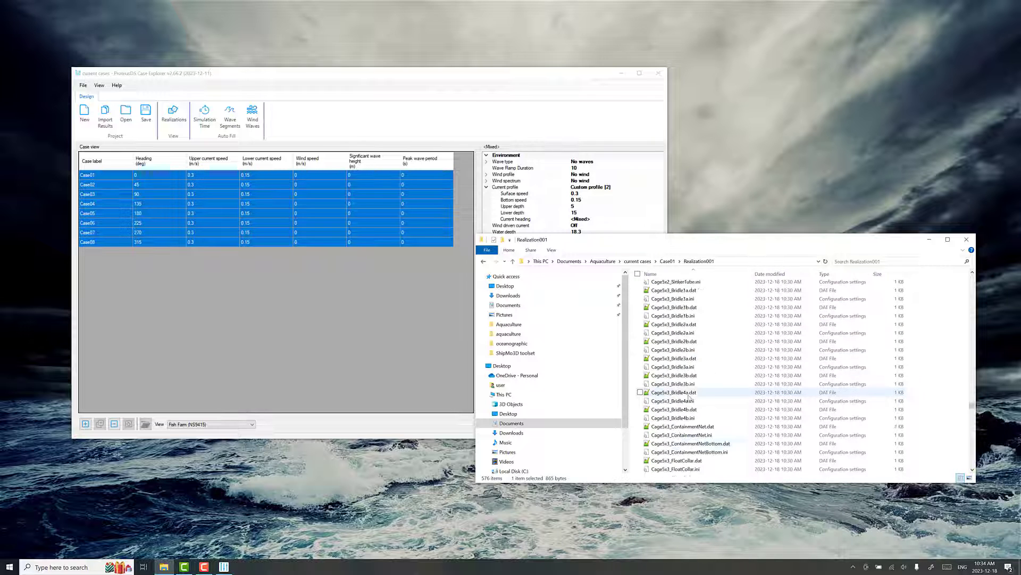
pyautogui.scroll(-5, 690, 401)
pyautogui.click(671, 460)
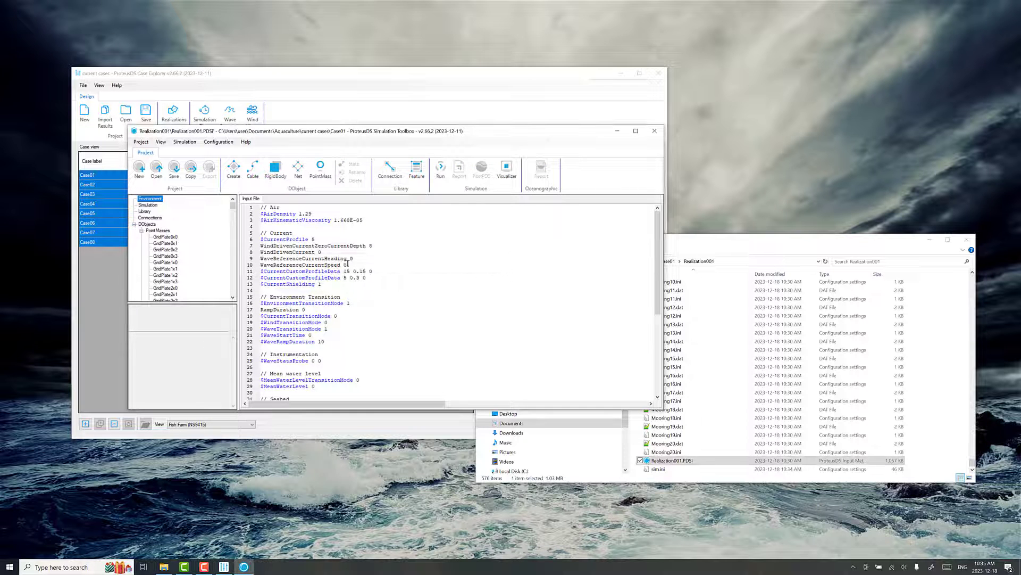
# - Inspect the two $CurrentCustomProfileData lines in Case01's input file, then close Simulation Toolbox and Case Explorer
pyautogui.moveTo(375, 278); pyautogui.dragTo(248, 272)
pyautogui.click(383, 273)
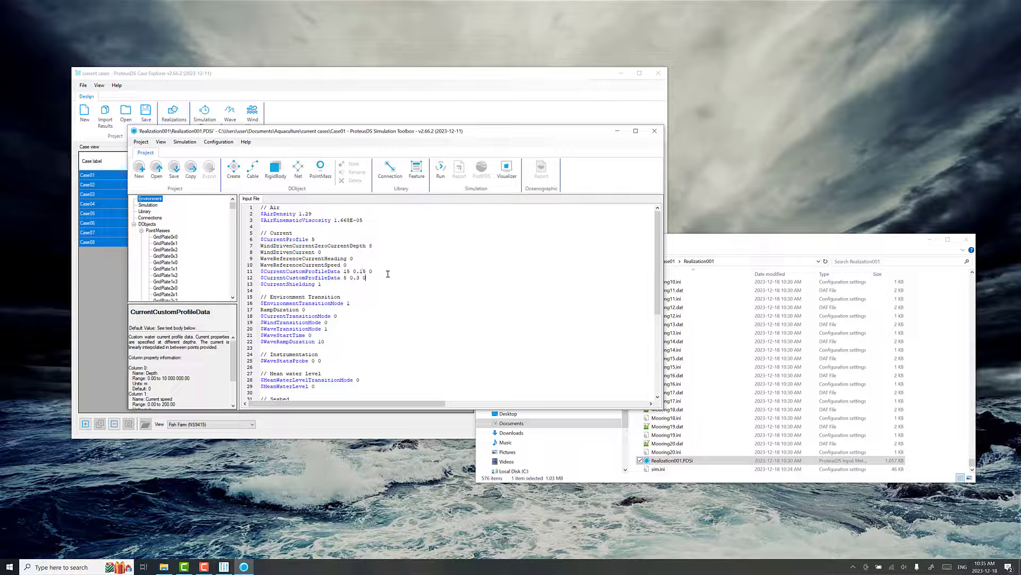
pyautogui.doubleClick(370, 278)
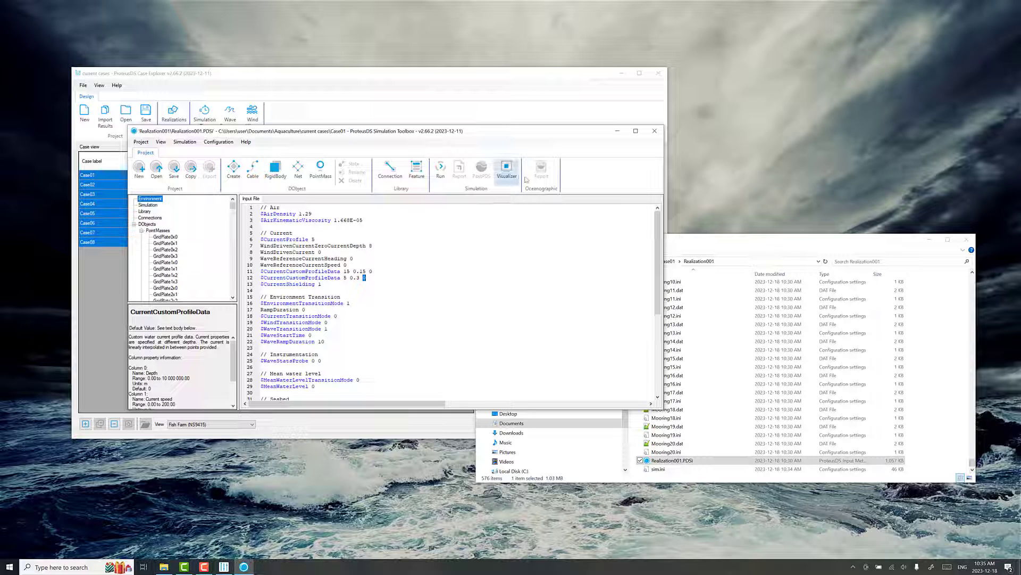
pyautogui.click(654, 135)
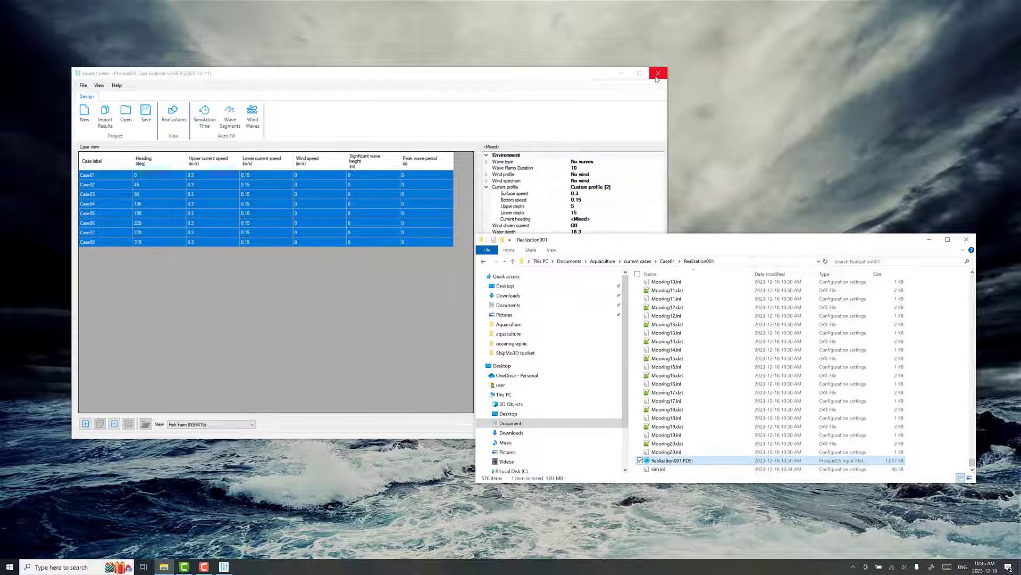
pyautogui.click(659, 73)
# - Return to the current cases folder and launch an enlarged ProteusDS Queuing Manager from Start
pyautogui.click(638, 261)
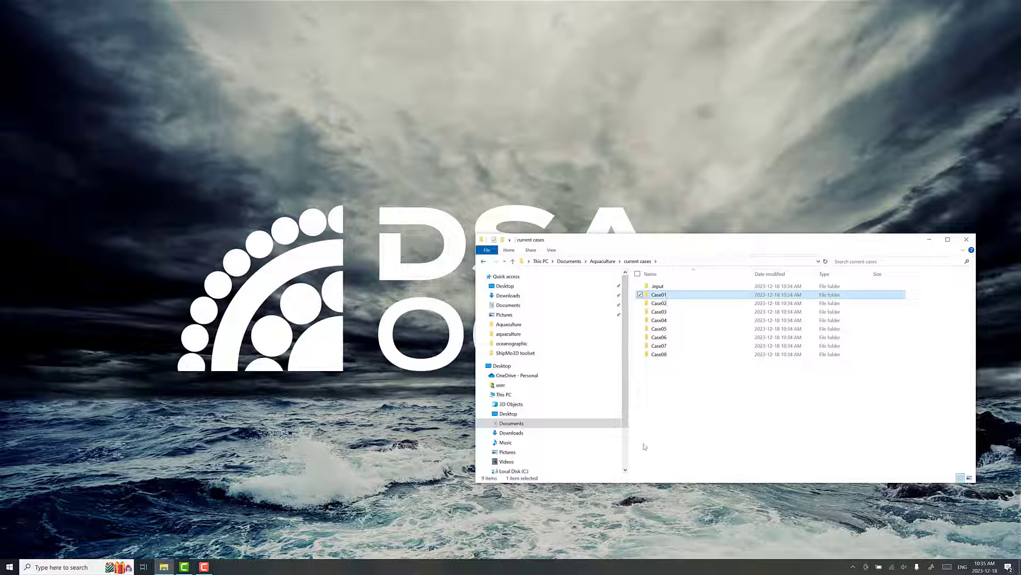
pyautogui.click(9, 568)
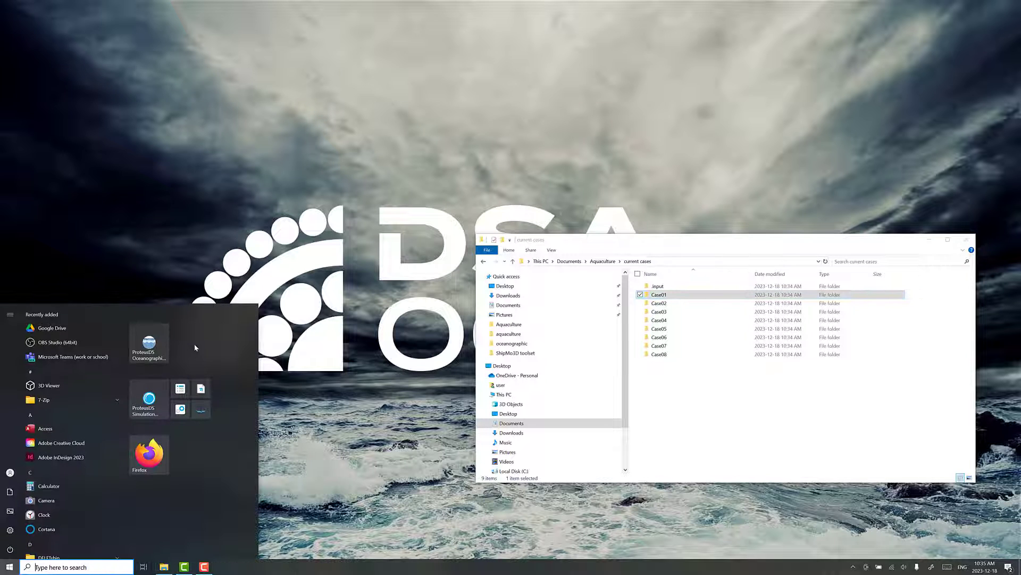
pyautogui.click(180, 389)
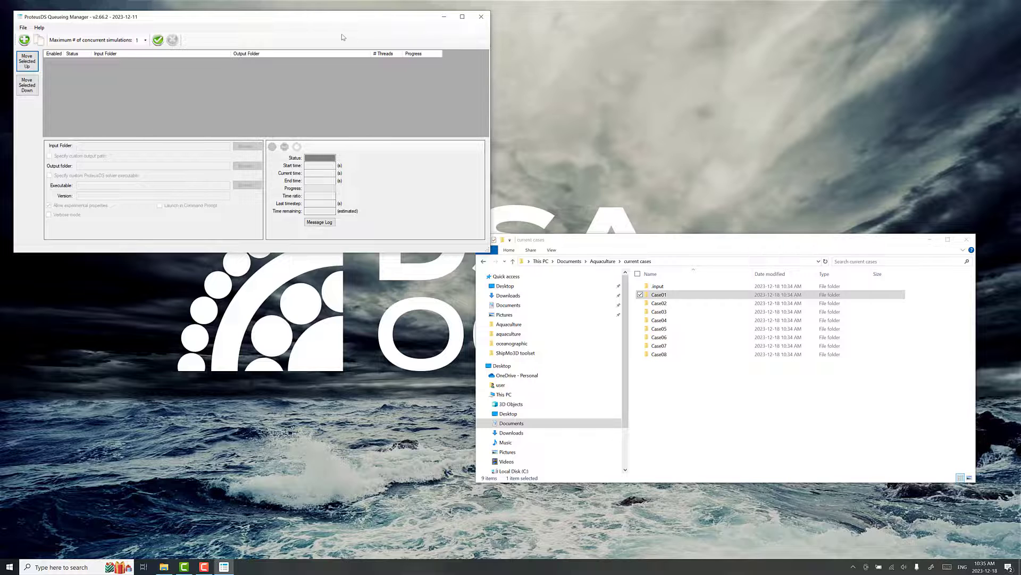
pyautogui.moveTo(523, 296); pyautogui.dragTo(568, 397)
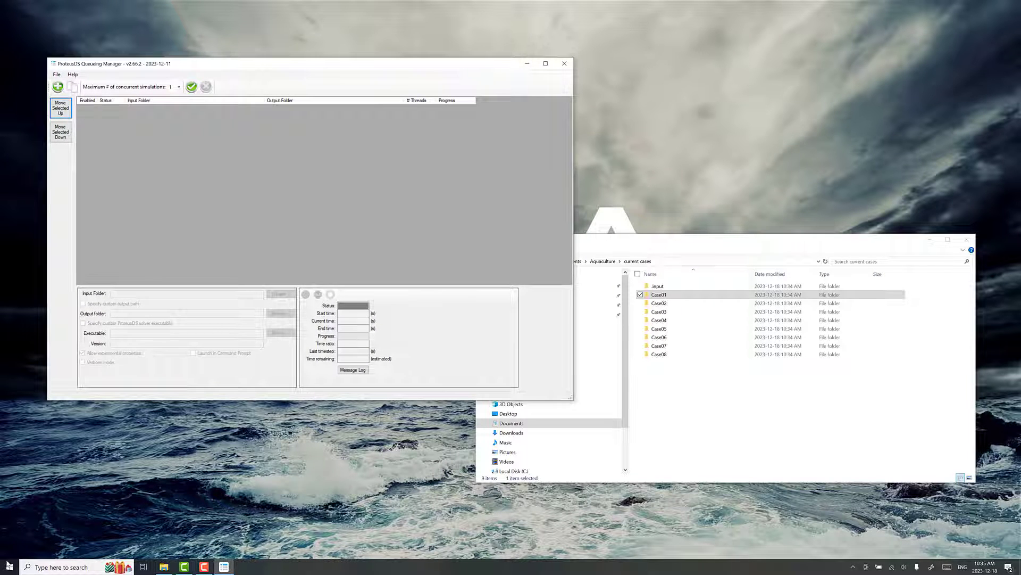
pyautogui.click(9, 565)
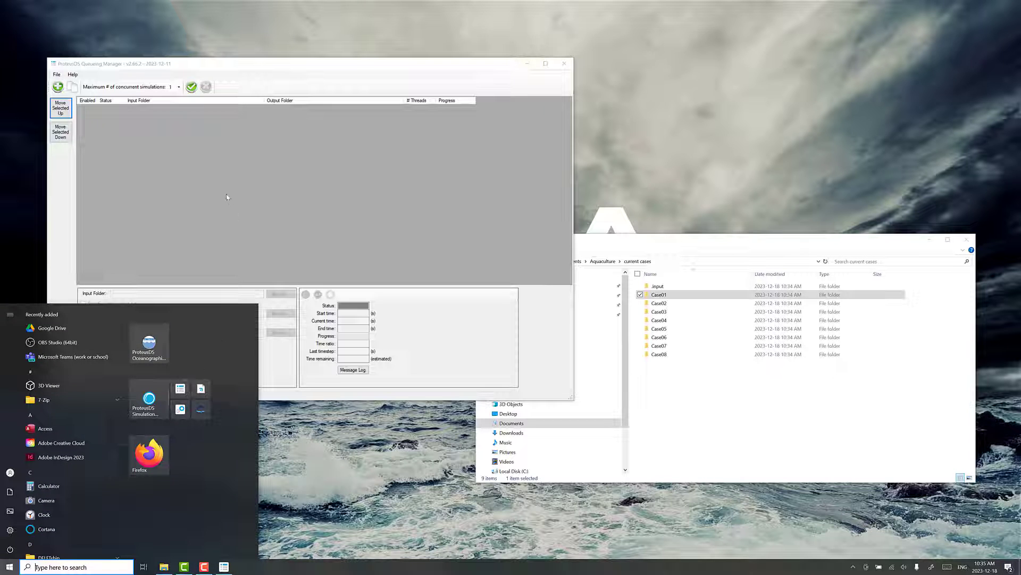
pyautogui.click(227, 196)
# - Drag folders Case01–Case08 into the queue, allow 4 concurrent simulations, and start the run
pyautogui.click(736, 398)
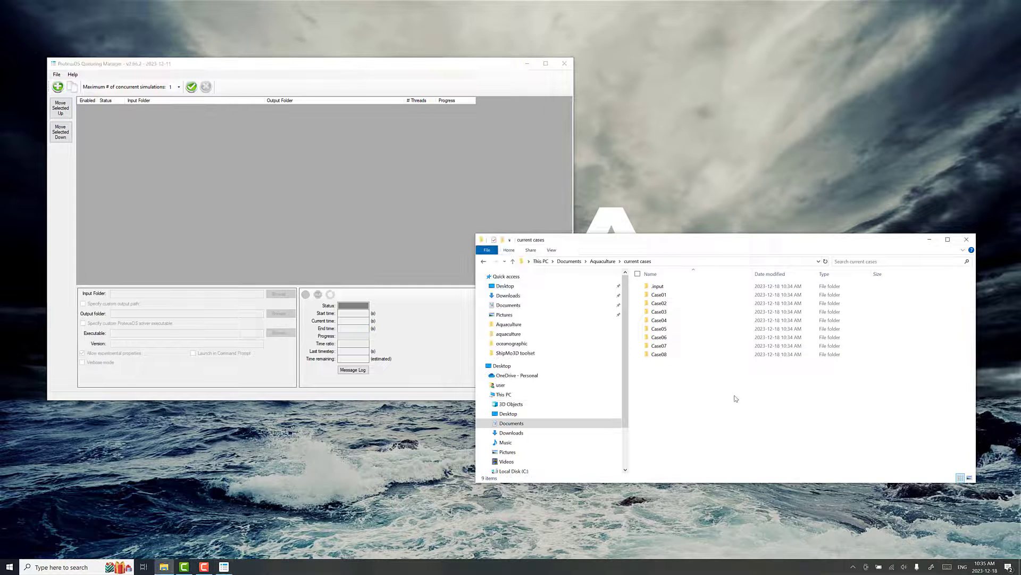
pyautogui.moveTo(736, 398); pyautogui.dragTo(648, 294)
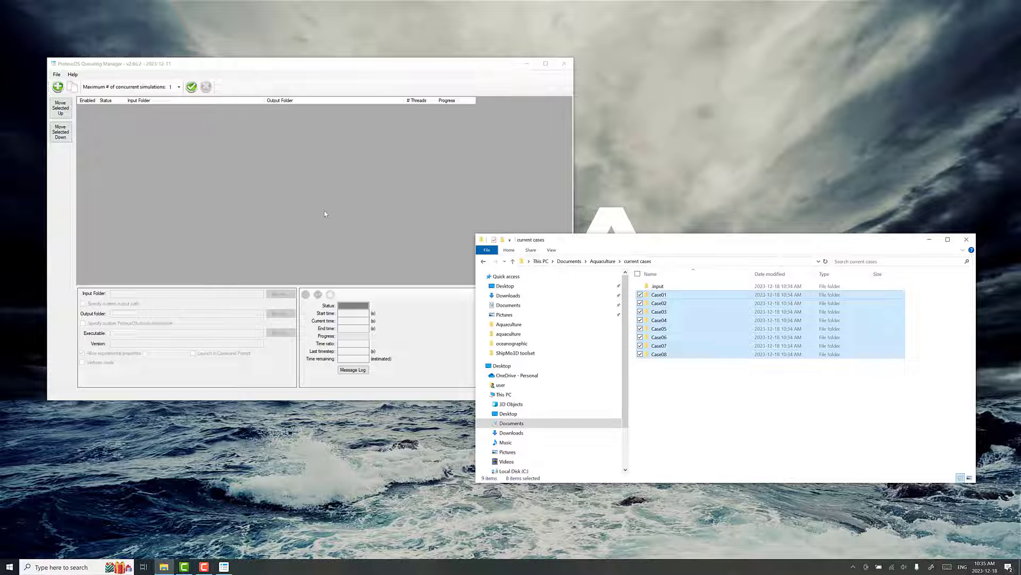
pyautogui.moveTo(325, 214); pyautogui.dragTo(325, 213)
pyautogui.click(177, 87)
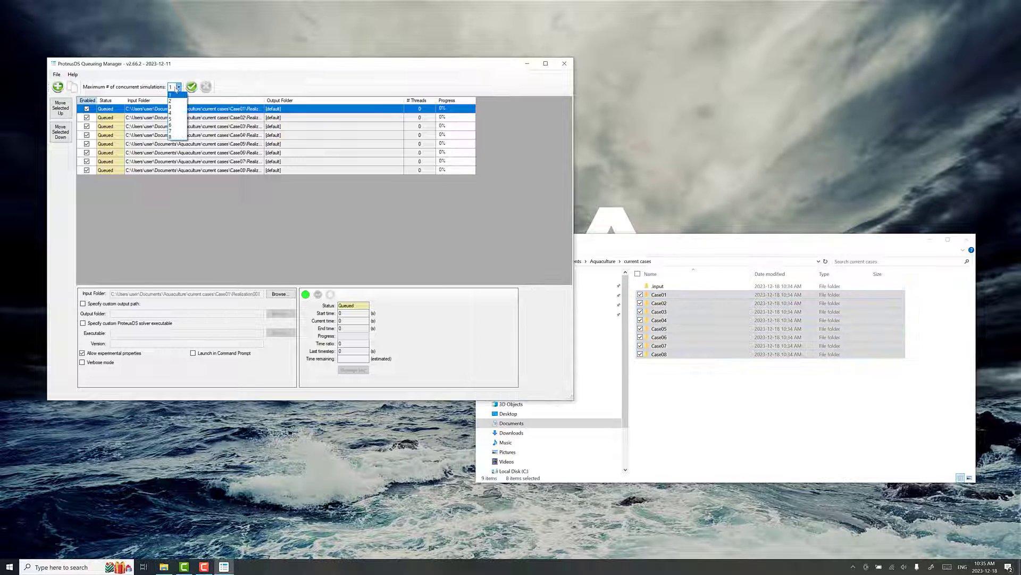
pyautogui.click(173, 113)
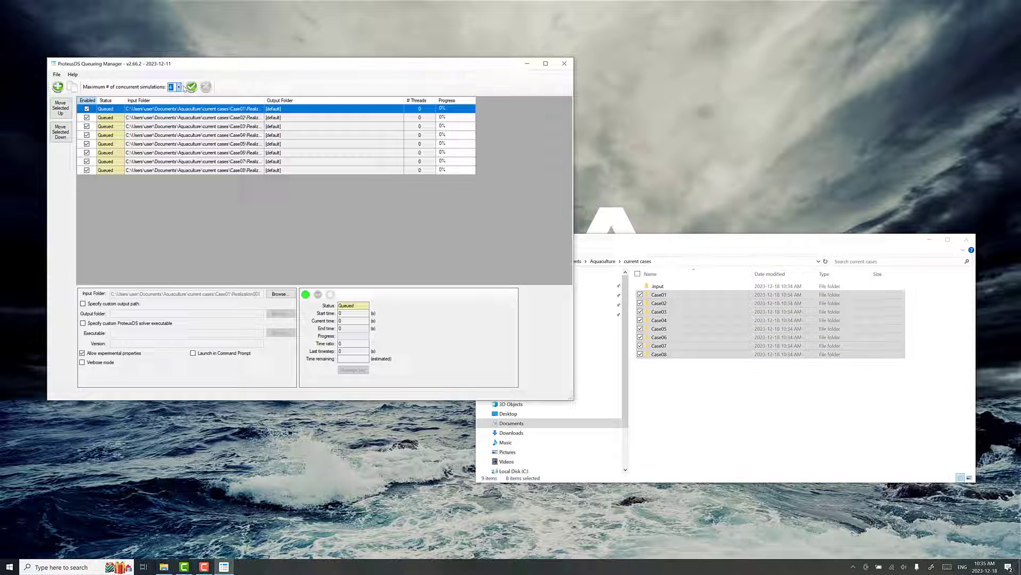
pyautogui.click(179, 87)
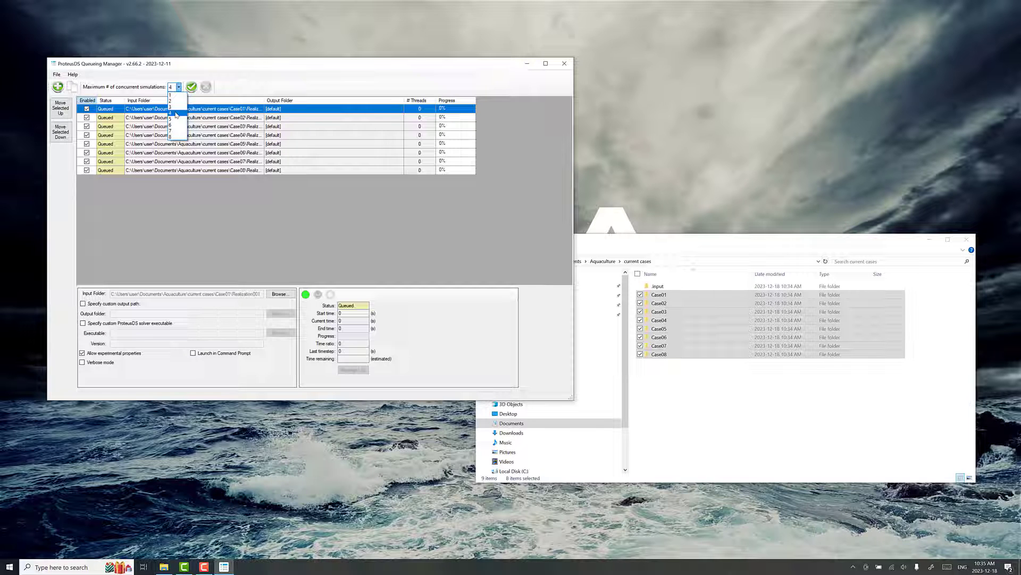
pyautogui.click(176, 115)
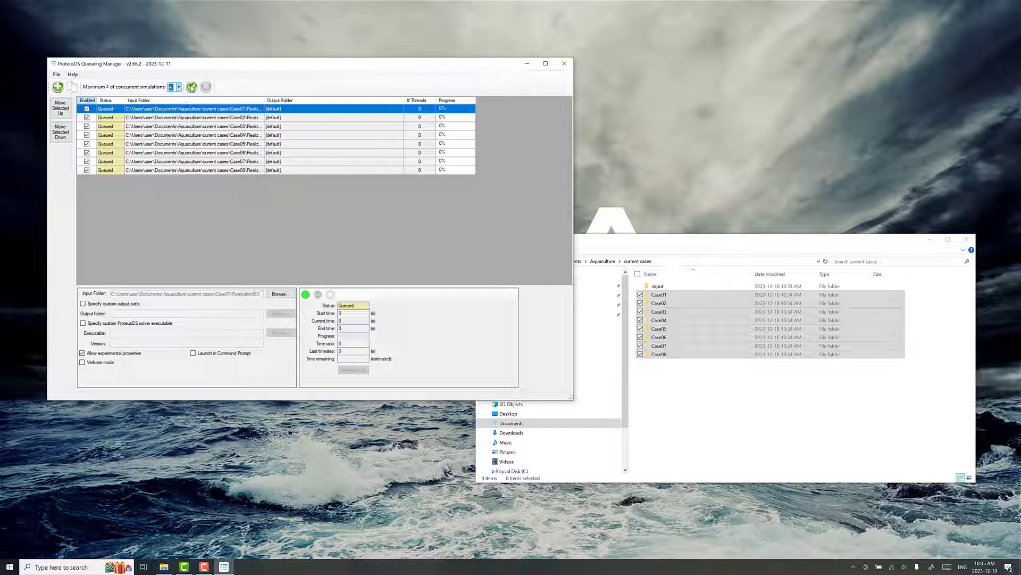
pyautogui.click(191, 87)
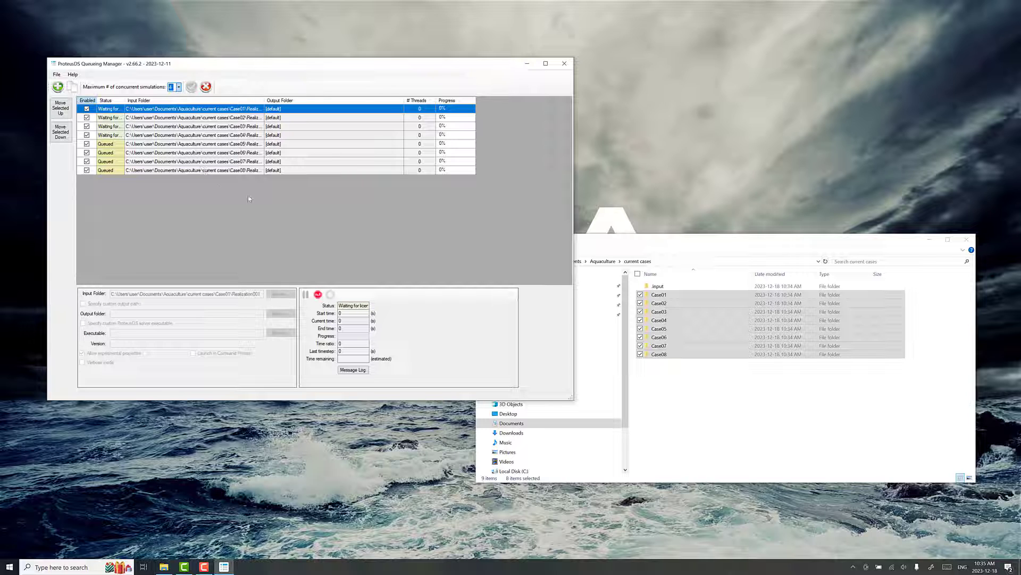